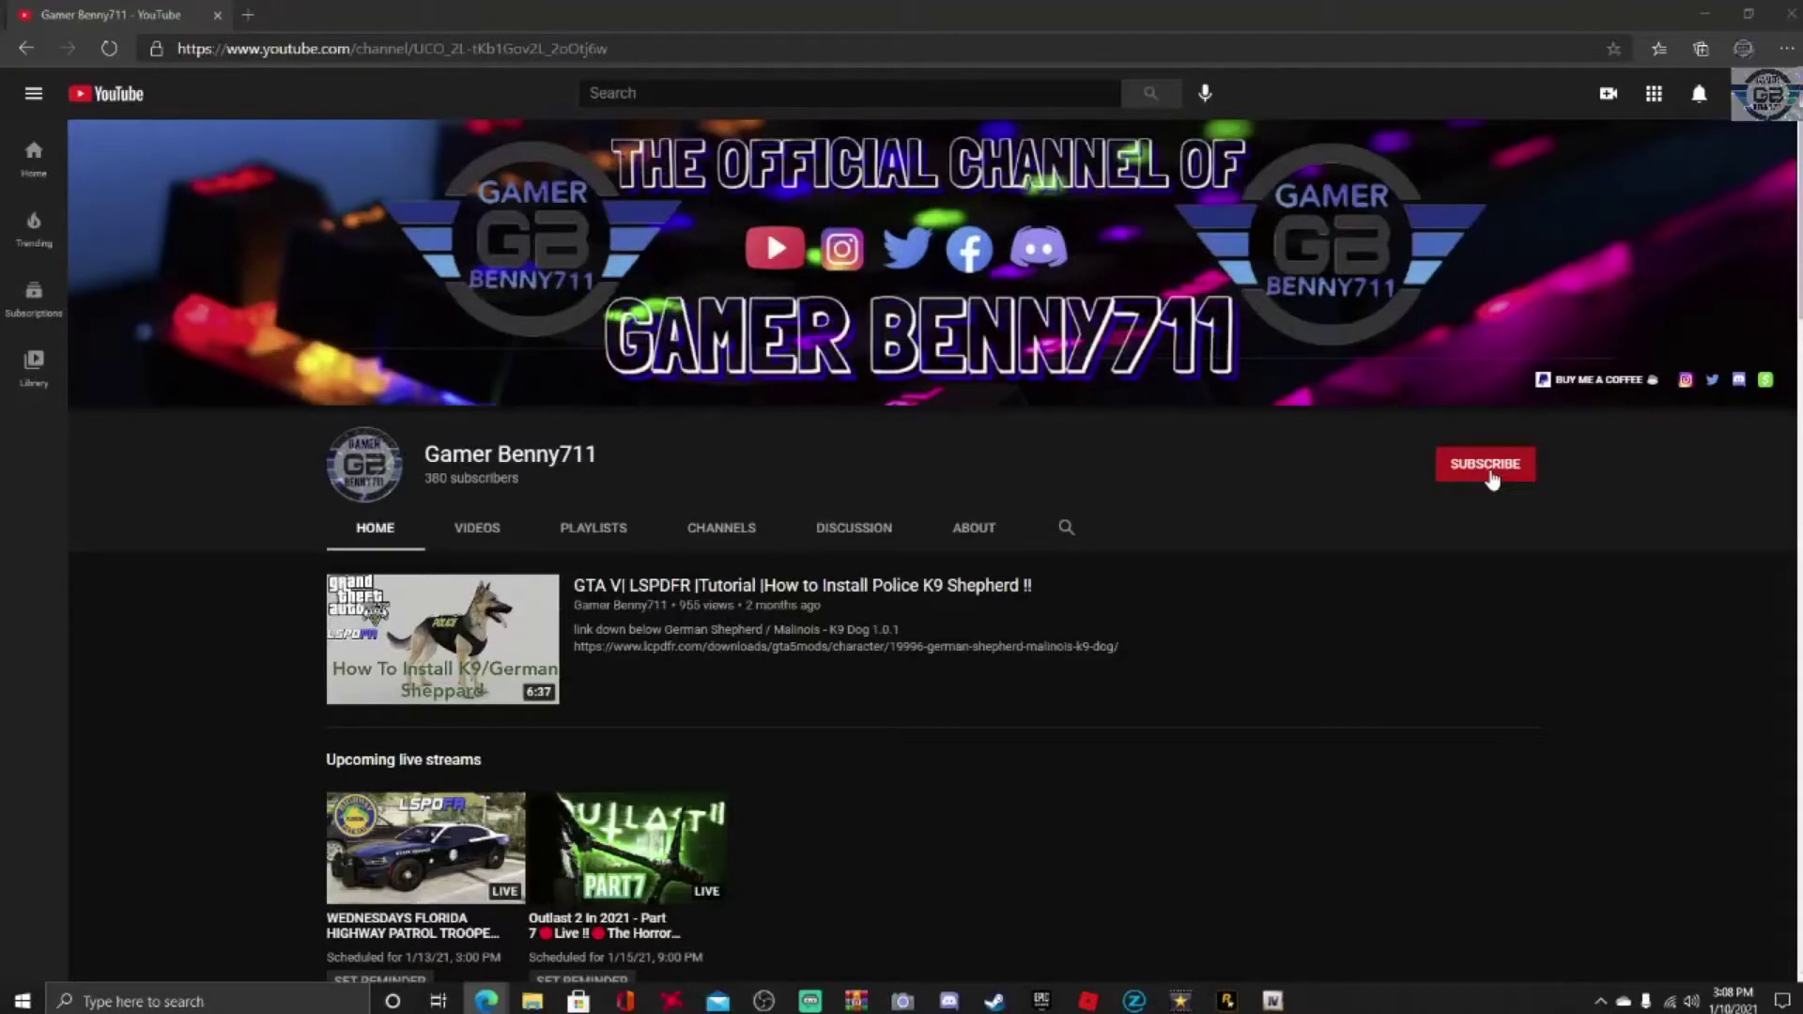
Subscribe to the YouTube channel and set its notification bell to All
{"action": "left_click", "coordinate": [1494, 480]}
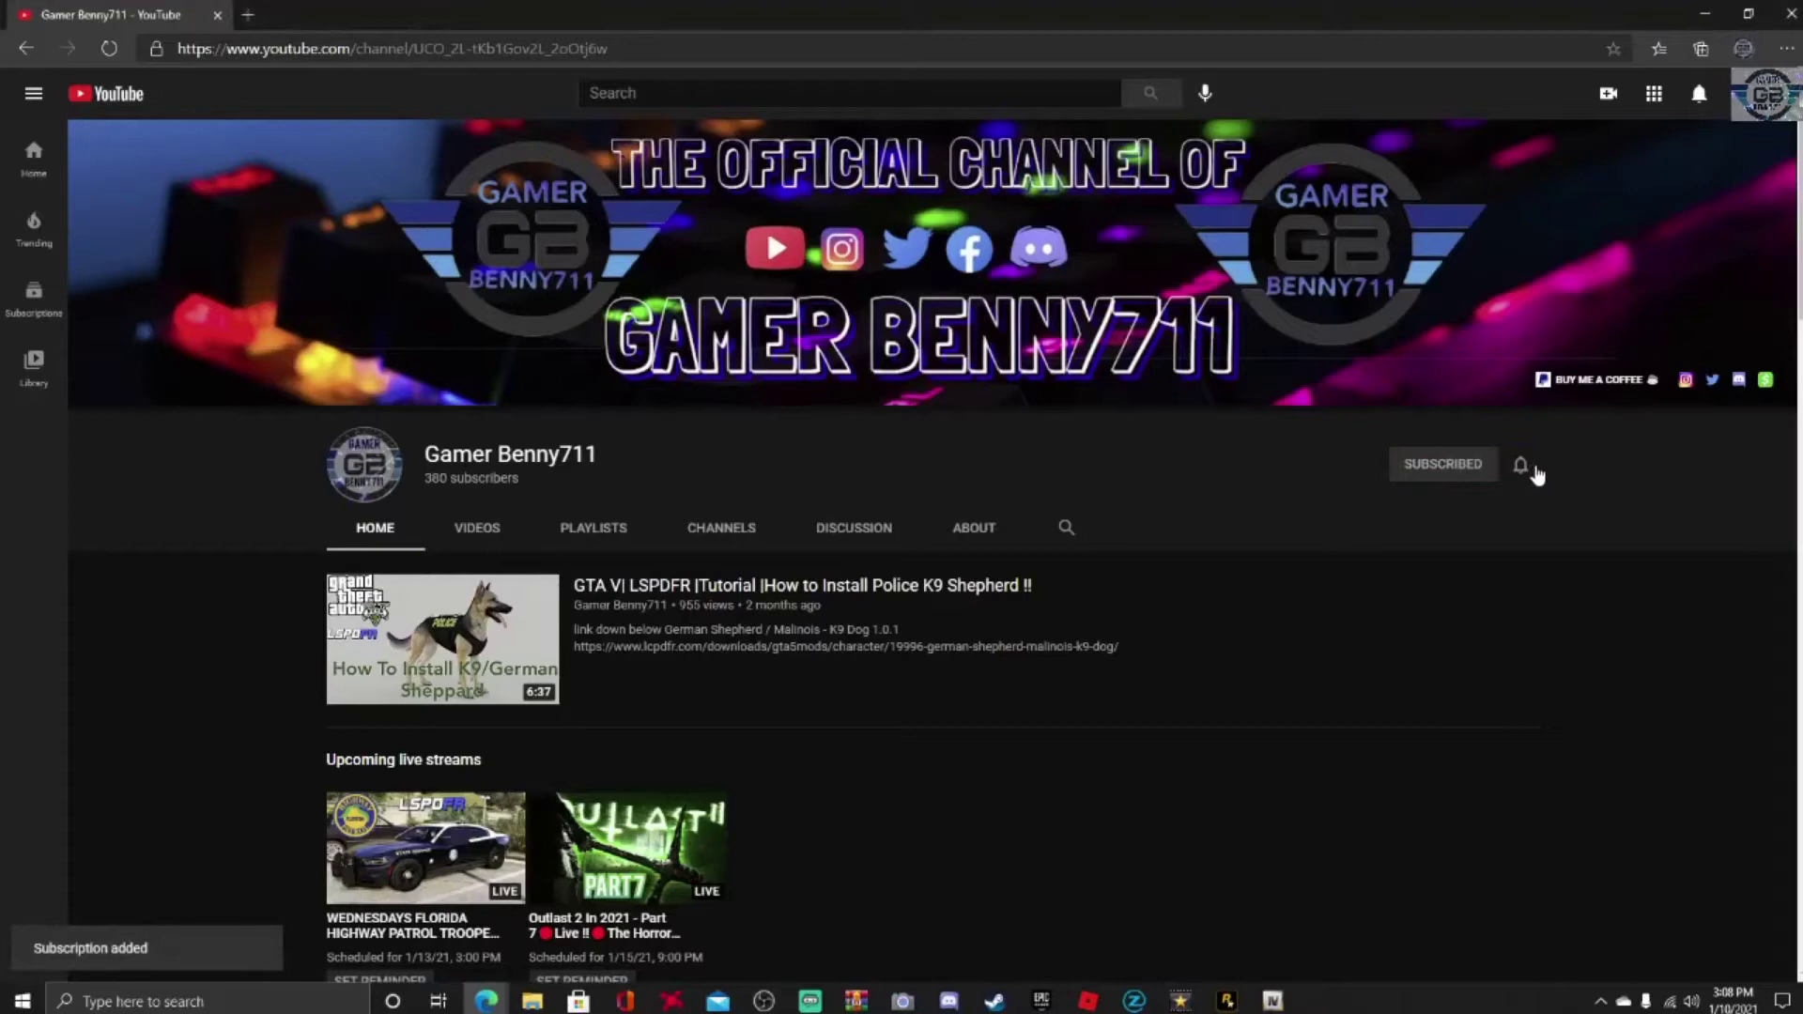
{"action": "left_click", "coordinate": [1522, 468]}
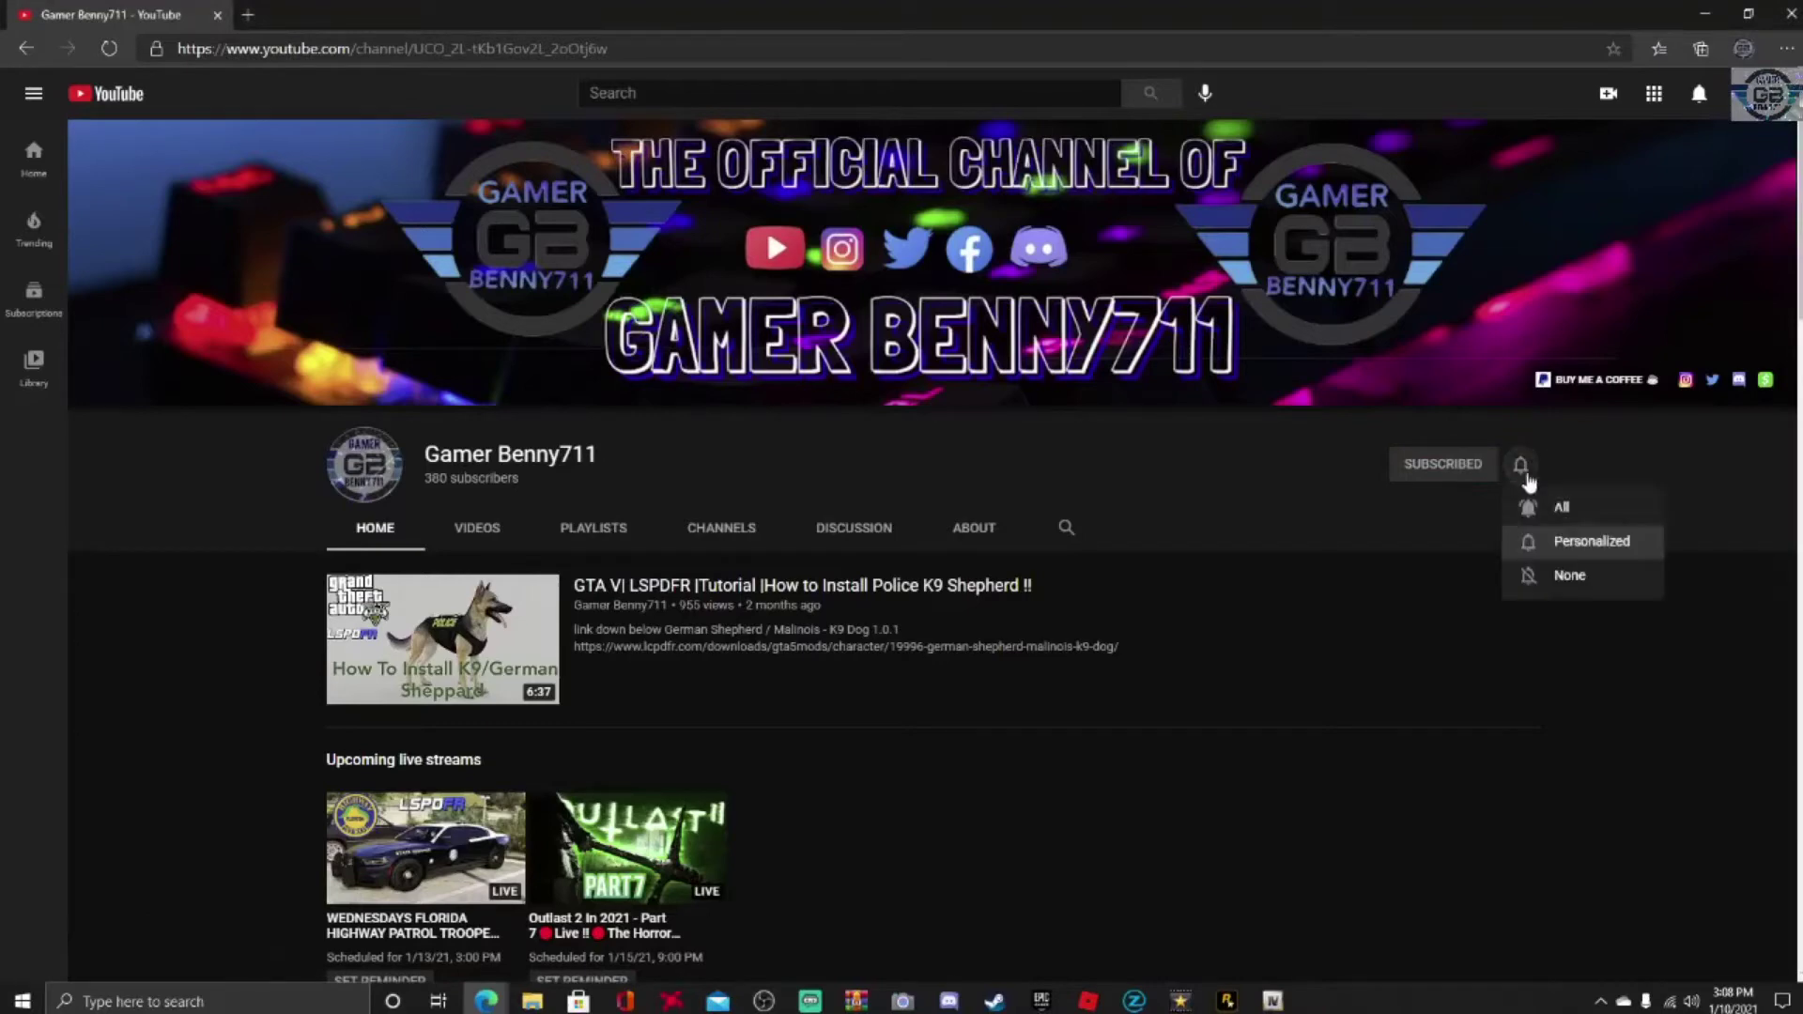
{"action": "left_click", "coordinate": [1561, 510]}
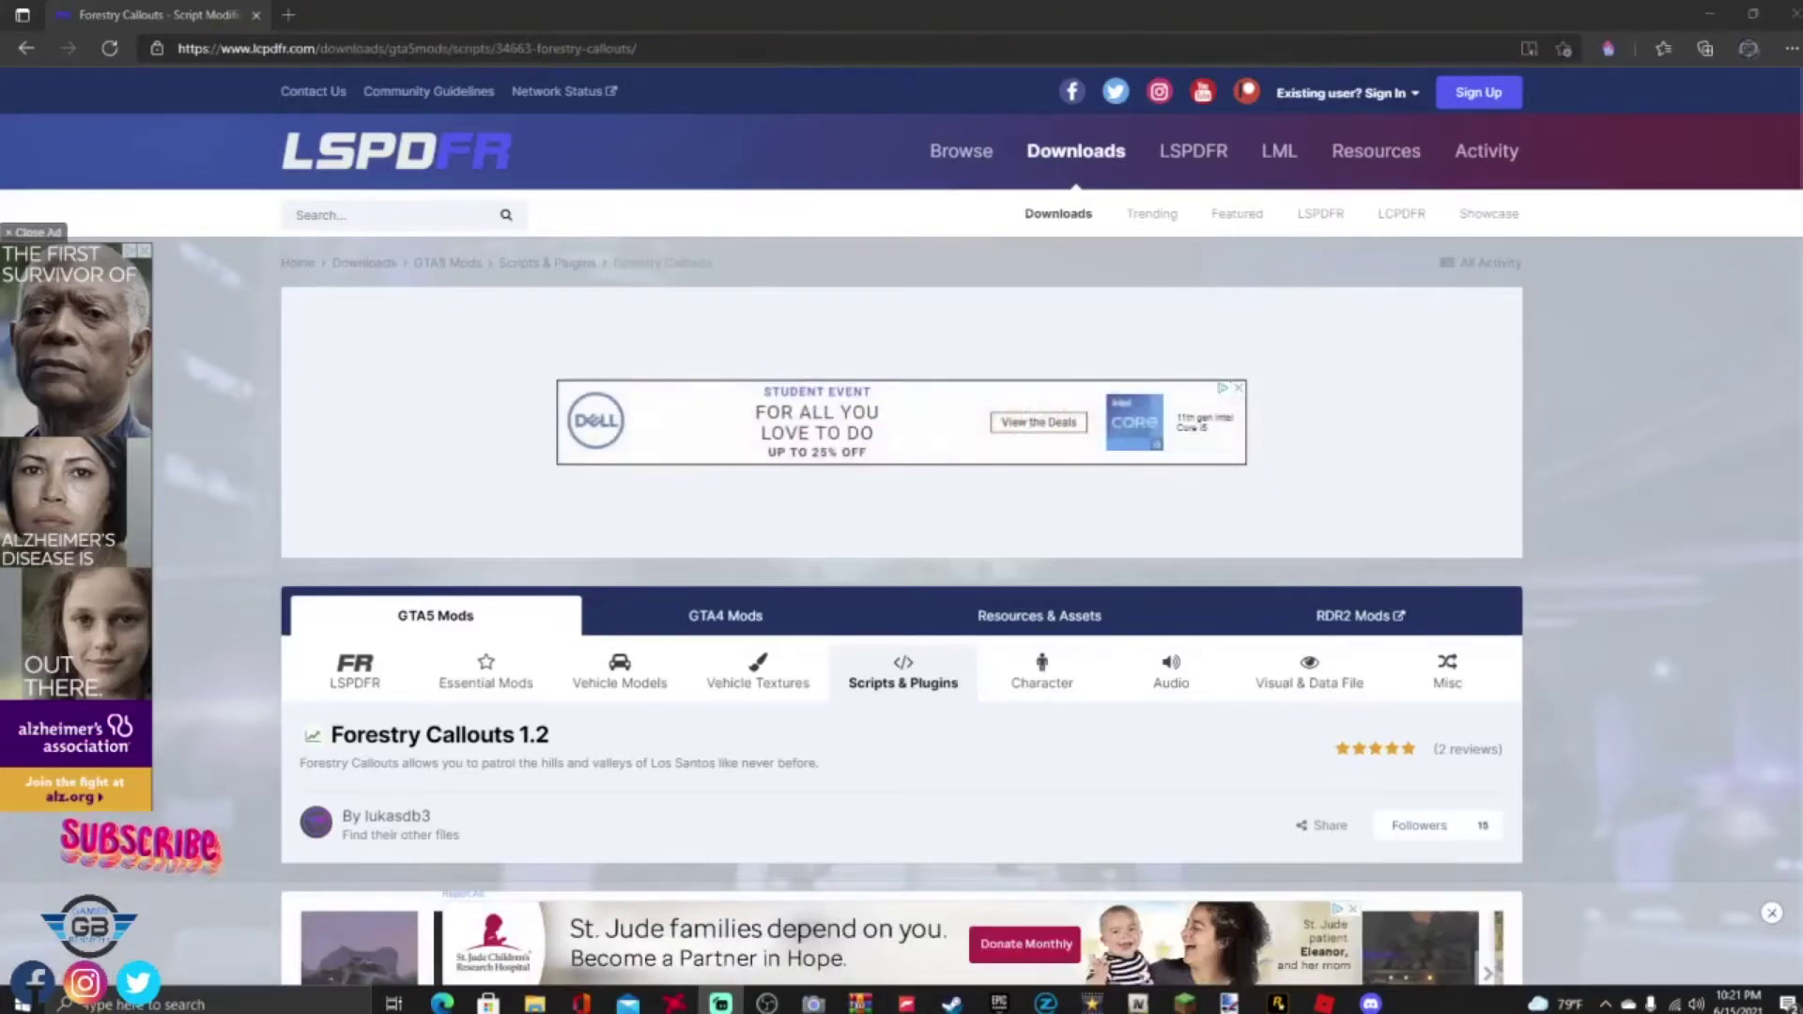
{"action": "scroll", "coordinate": [998, 700], "scroll_direction": "down", "scroll_amount": 2}
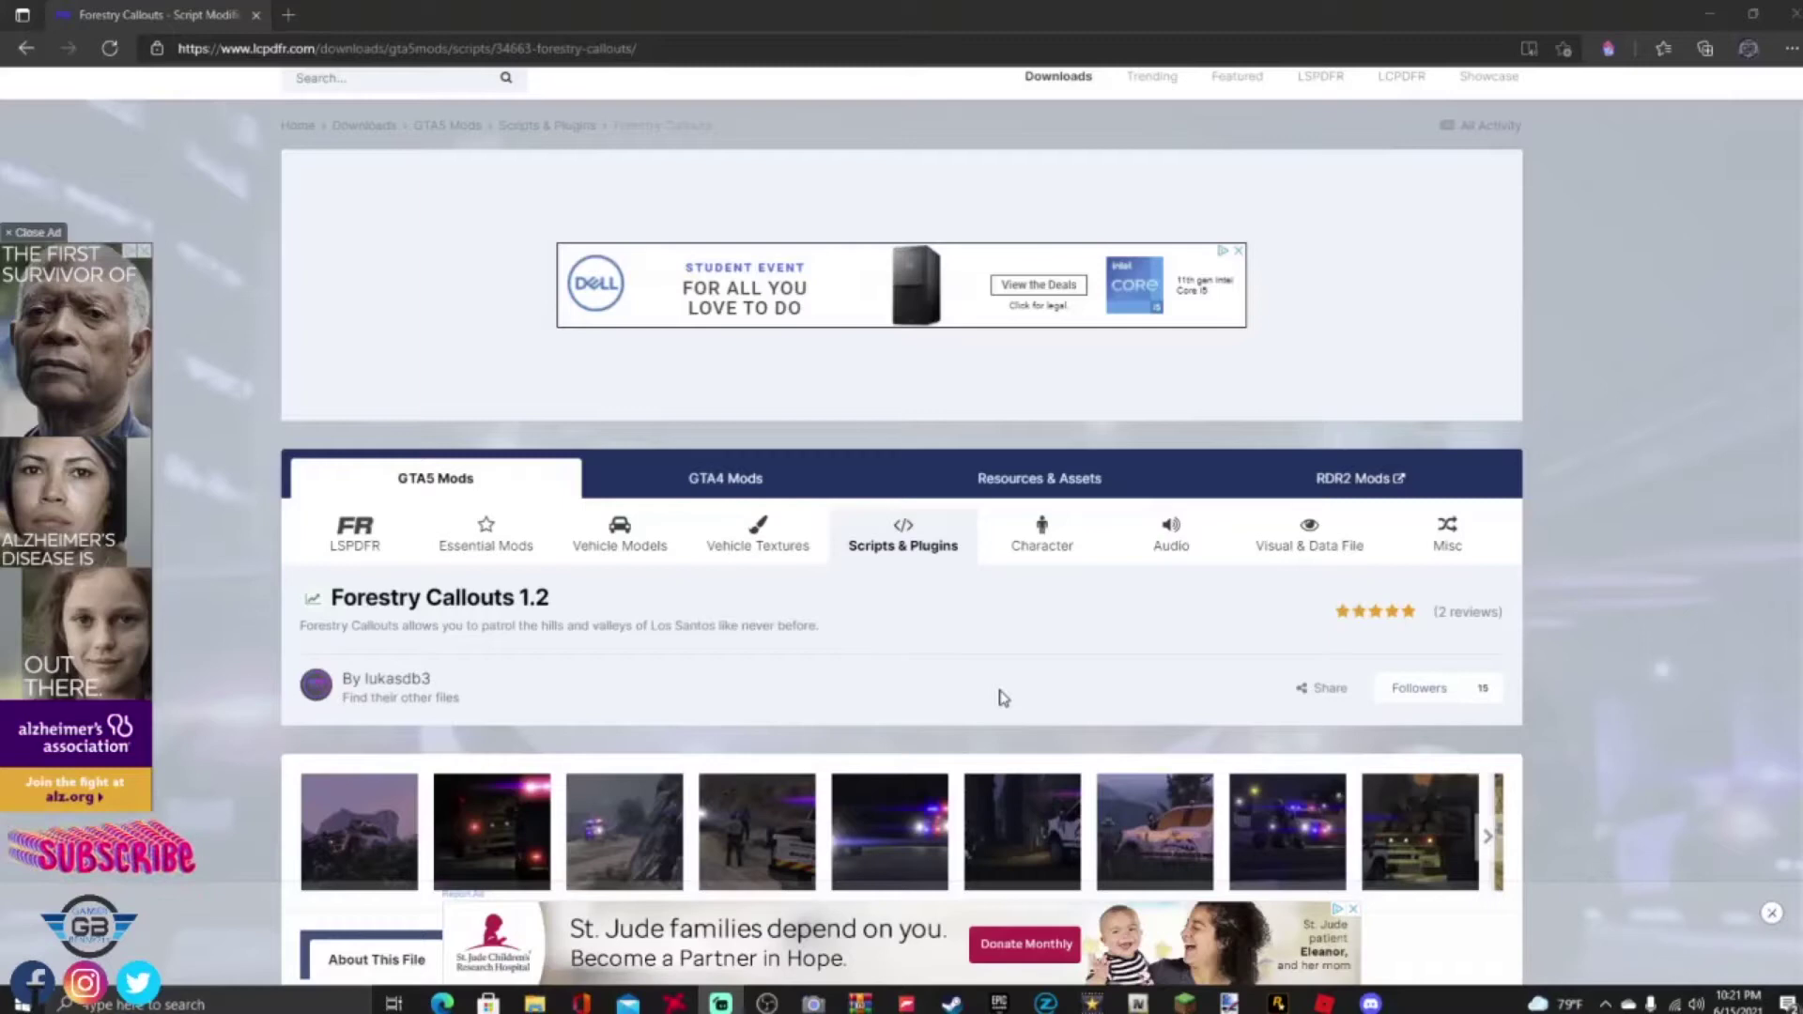
{"action": "scroll", "coordinate": [1031, 669], "scroll_direction": "down", "scroll_amount": 3}
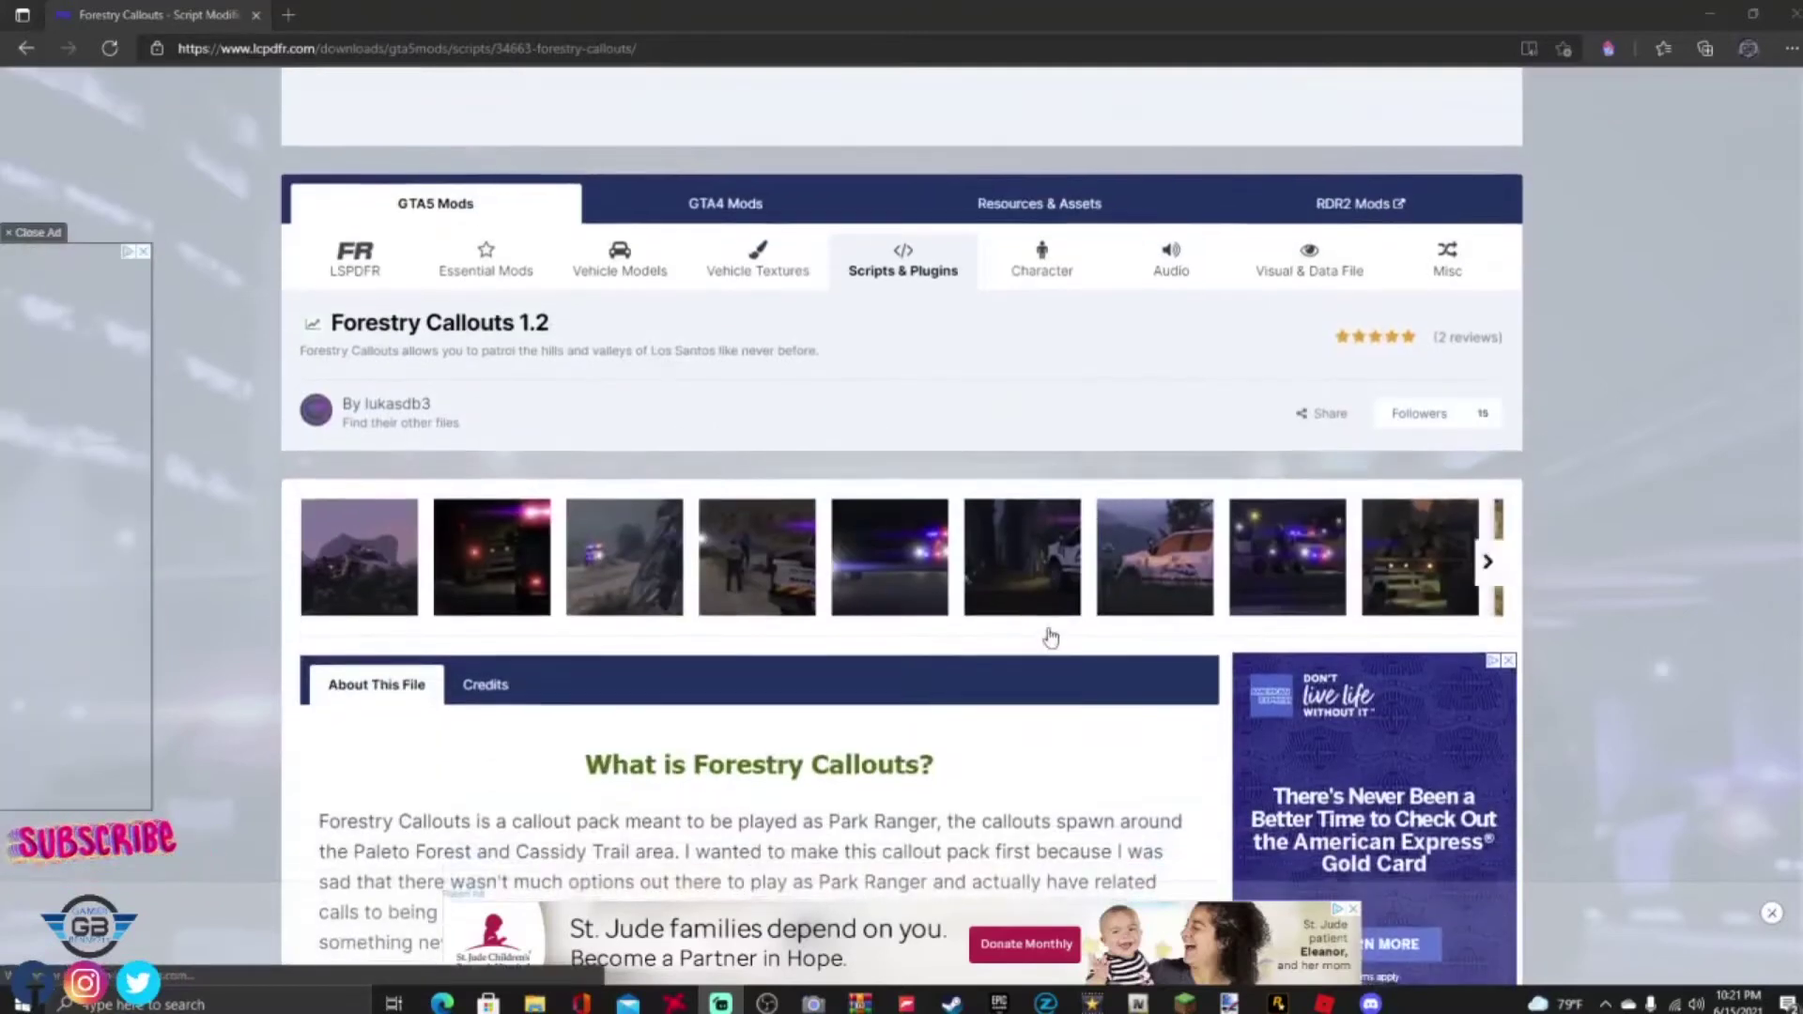
{"action": "scroll", "coordinate": [1051, 637], "scroll_direction": "down", "scroll_amount": 1}
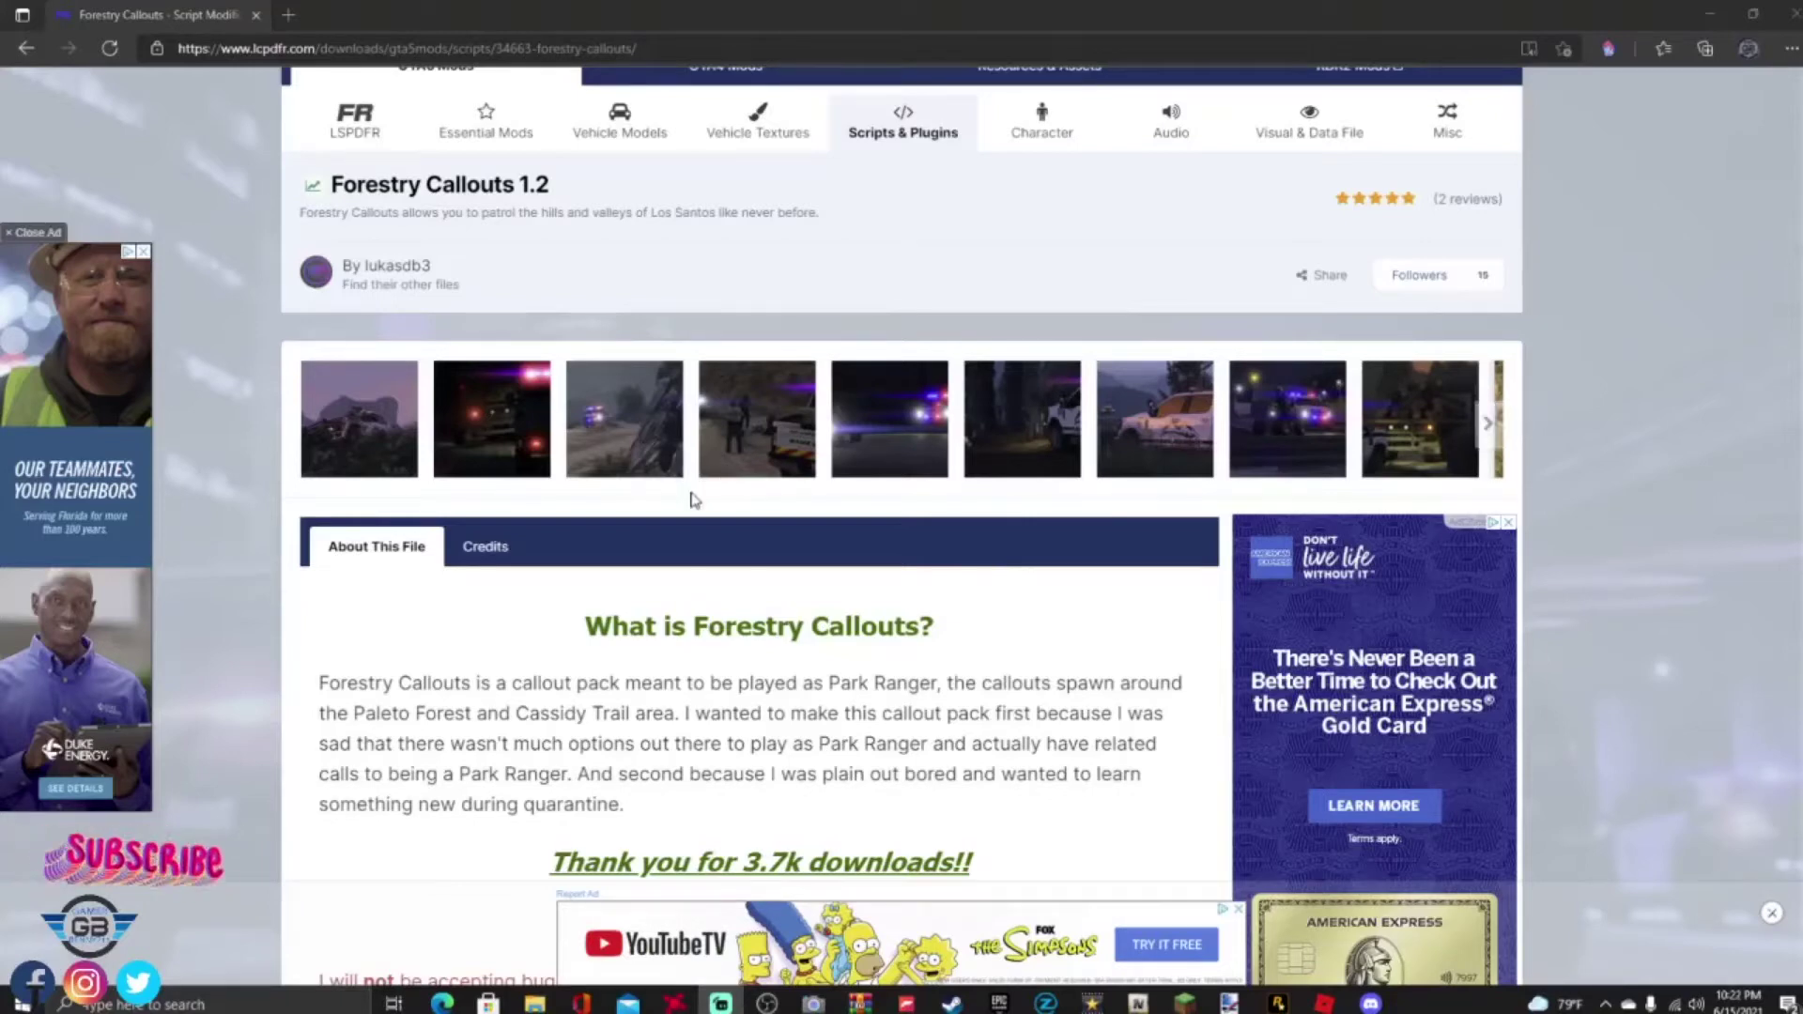
{"action": "scroll", "coordinate": [686, 493], "scroll_direction": "down", "scroll_amount": 3}
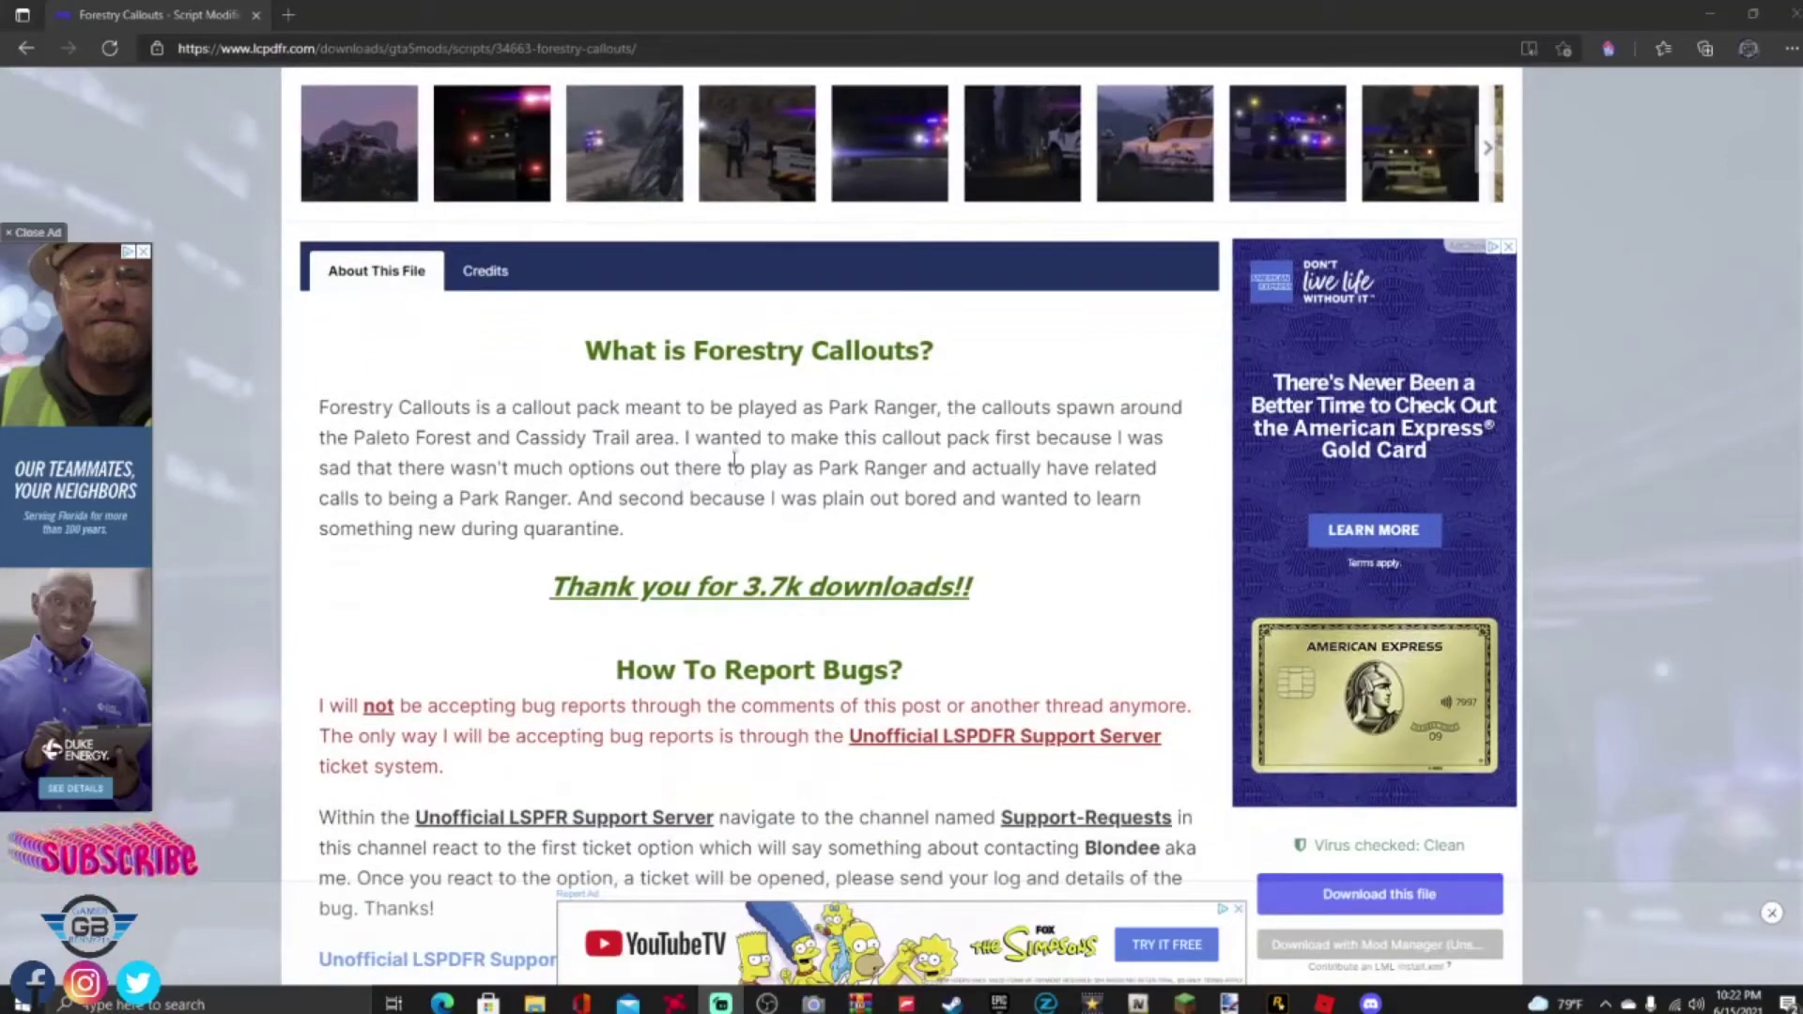
{"action": "scroll", "coordinate": [770, 437], "scroll_direction": "down", "scroll_amount": 1}
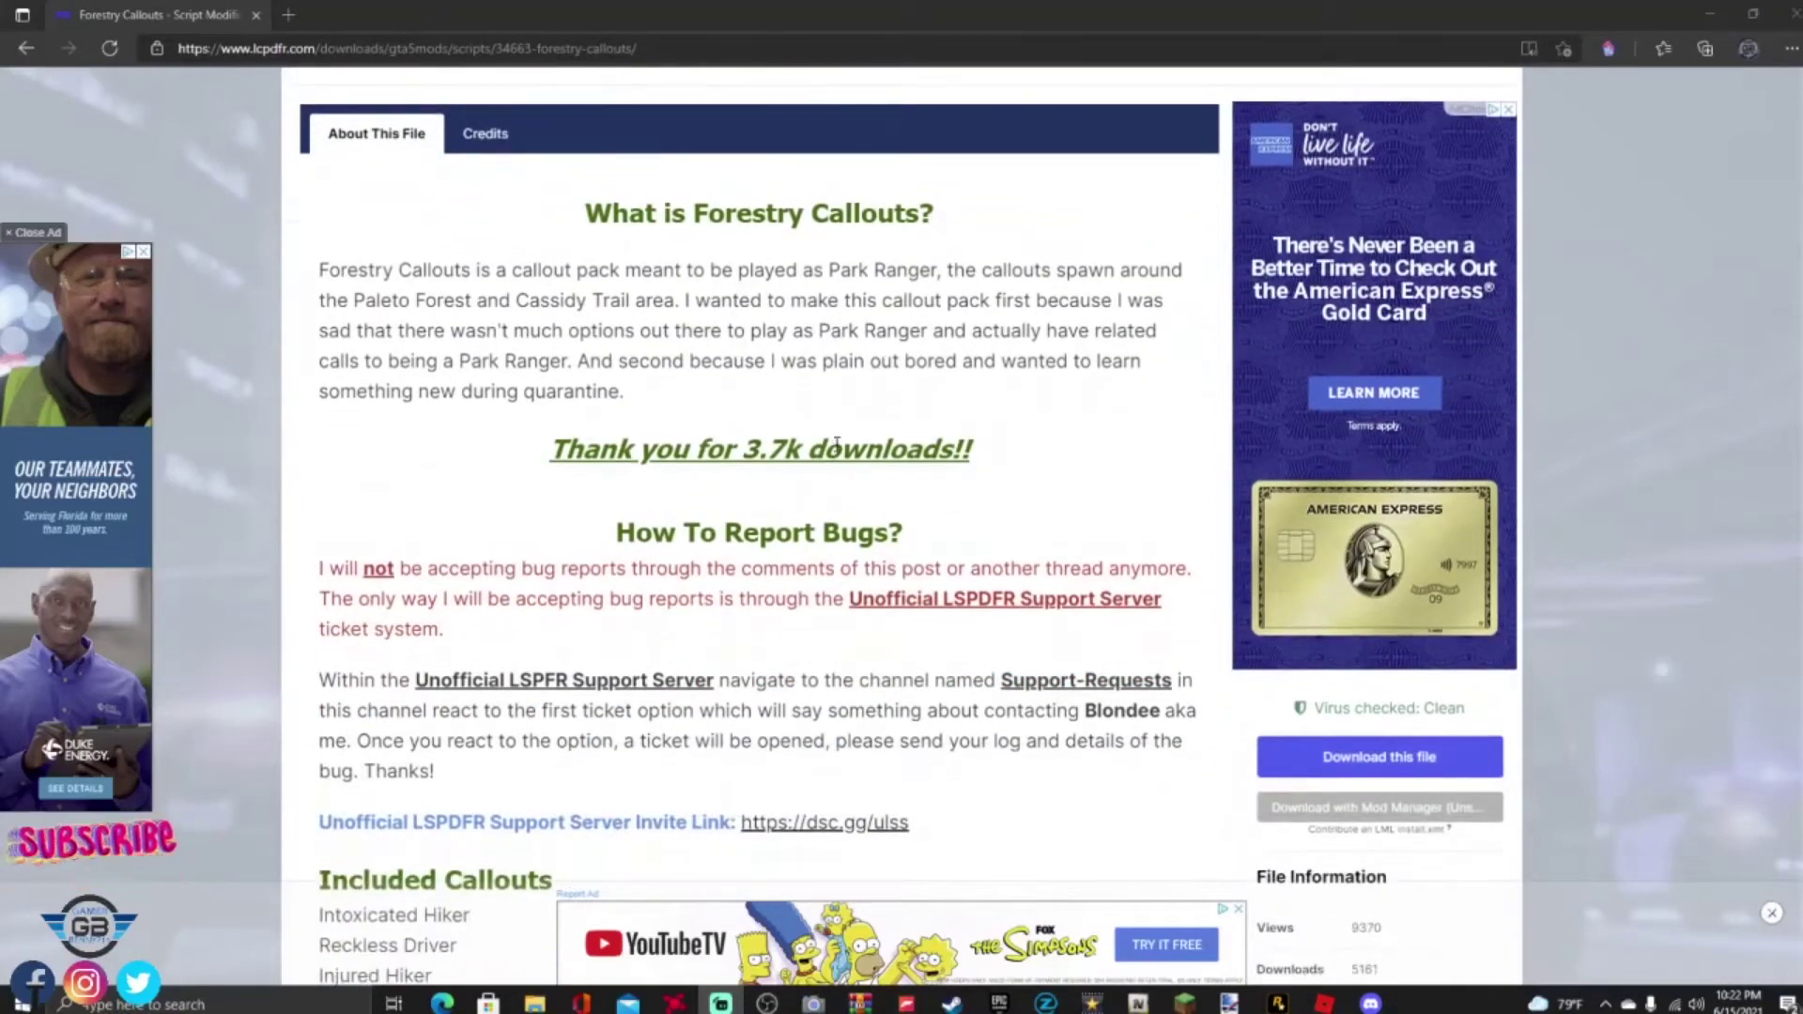
{"action": "scroll", "coordinate": [837, 444], "scroll_direction": "down", "scroll_amount": 3}
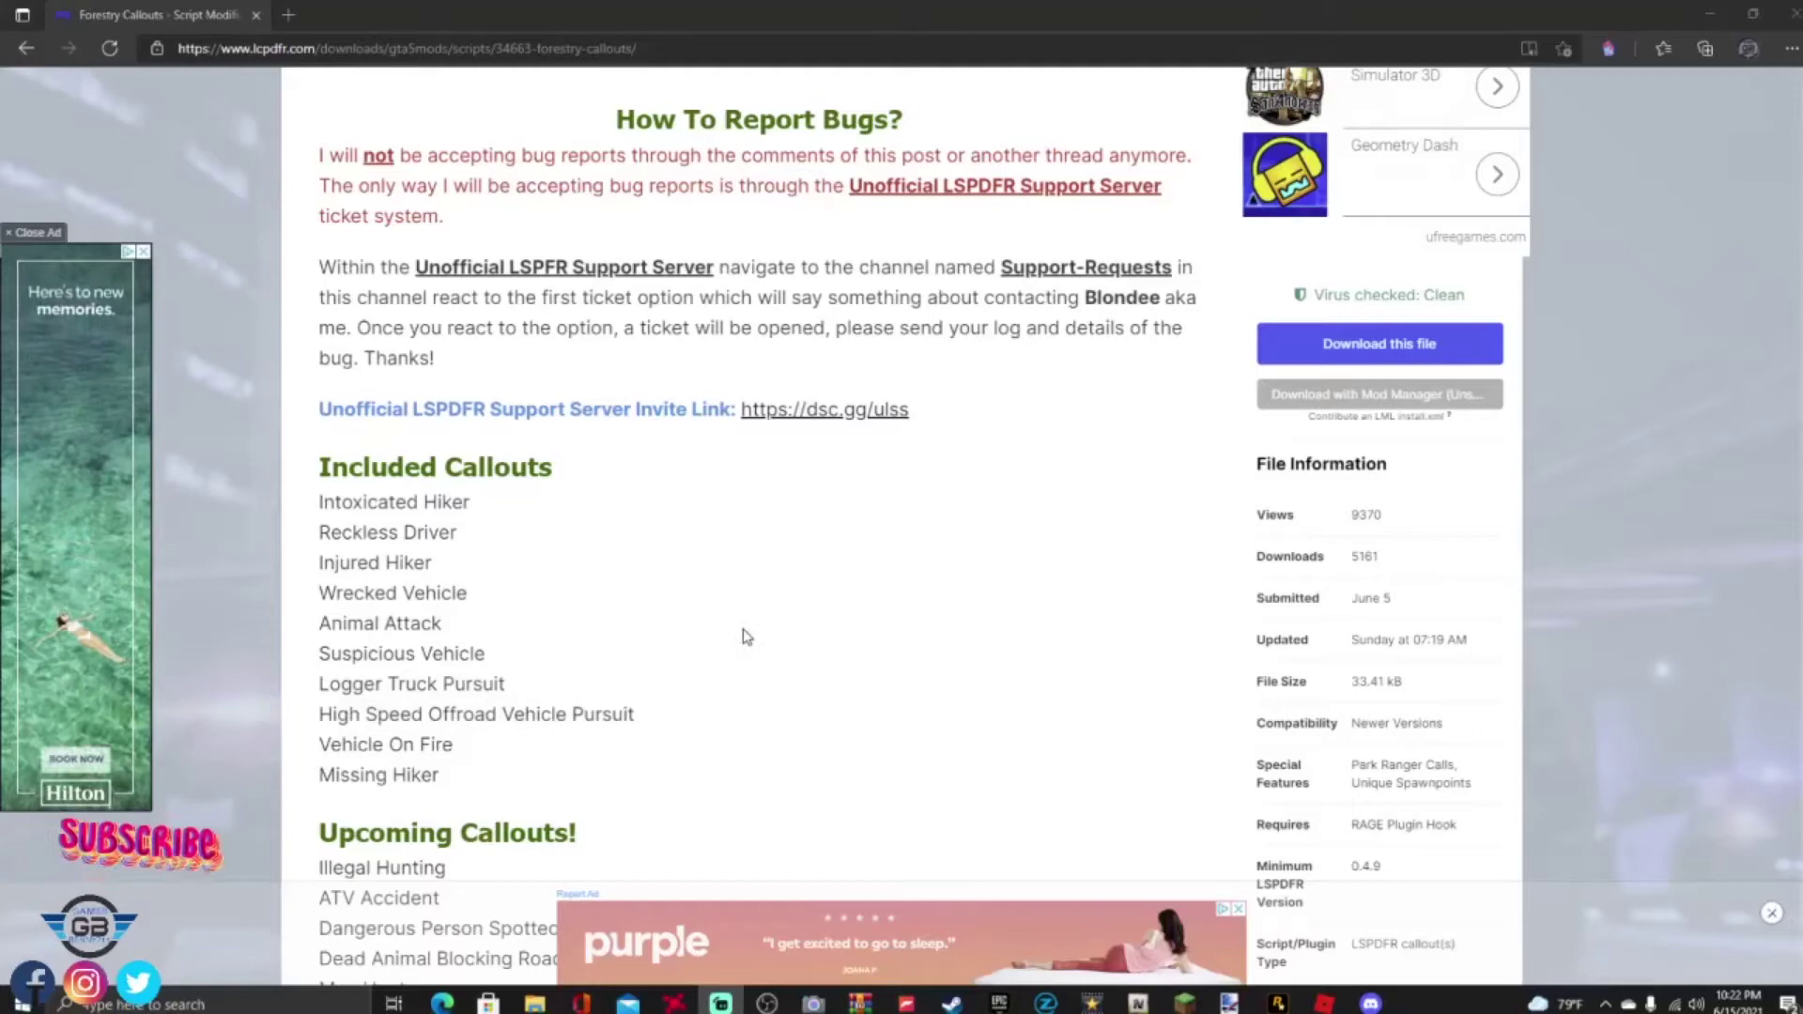
Download ForestryCallouts v1.2.rar after agreeing to the download terms, then return to the file page
{"action": "scroll", "coordinate": [1121, 498], "scroll_direction": "up", "scroll_amount": 5}
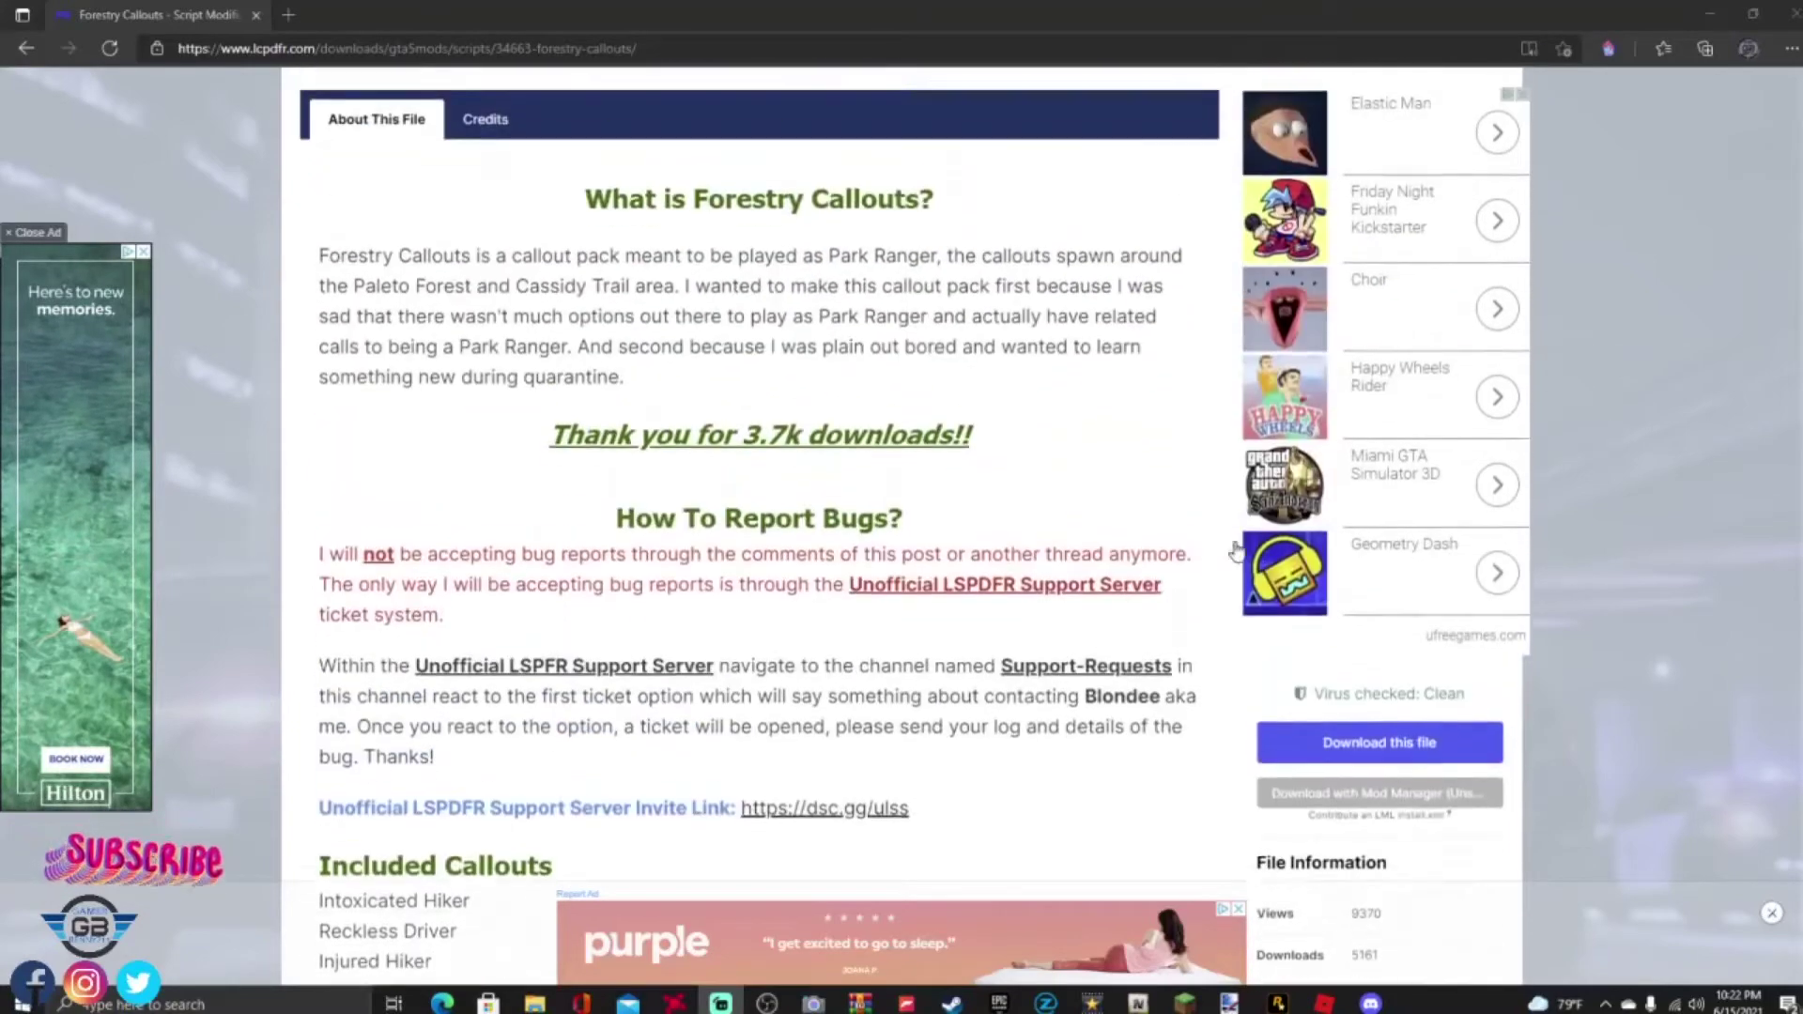
{"action": "left_click", "coordinate": [1345, 761]}
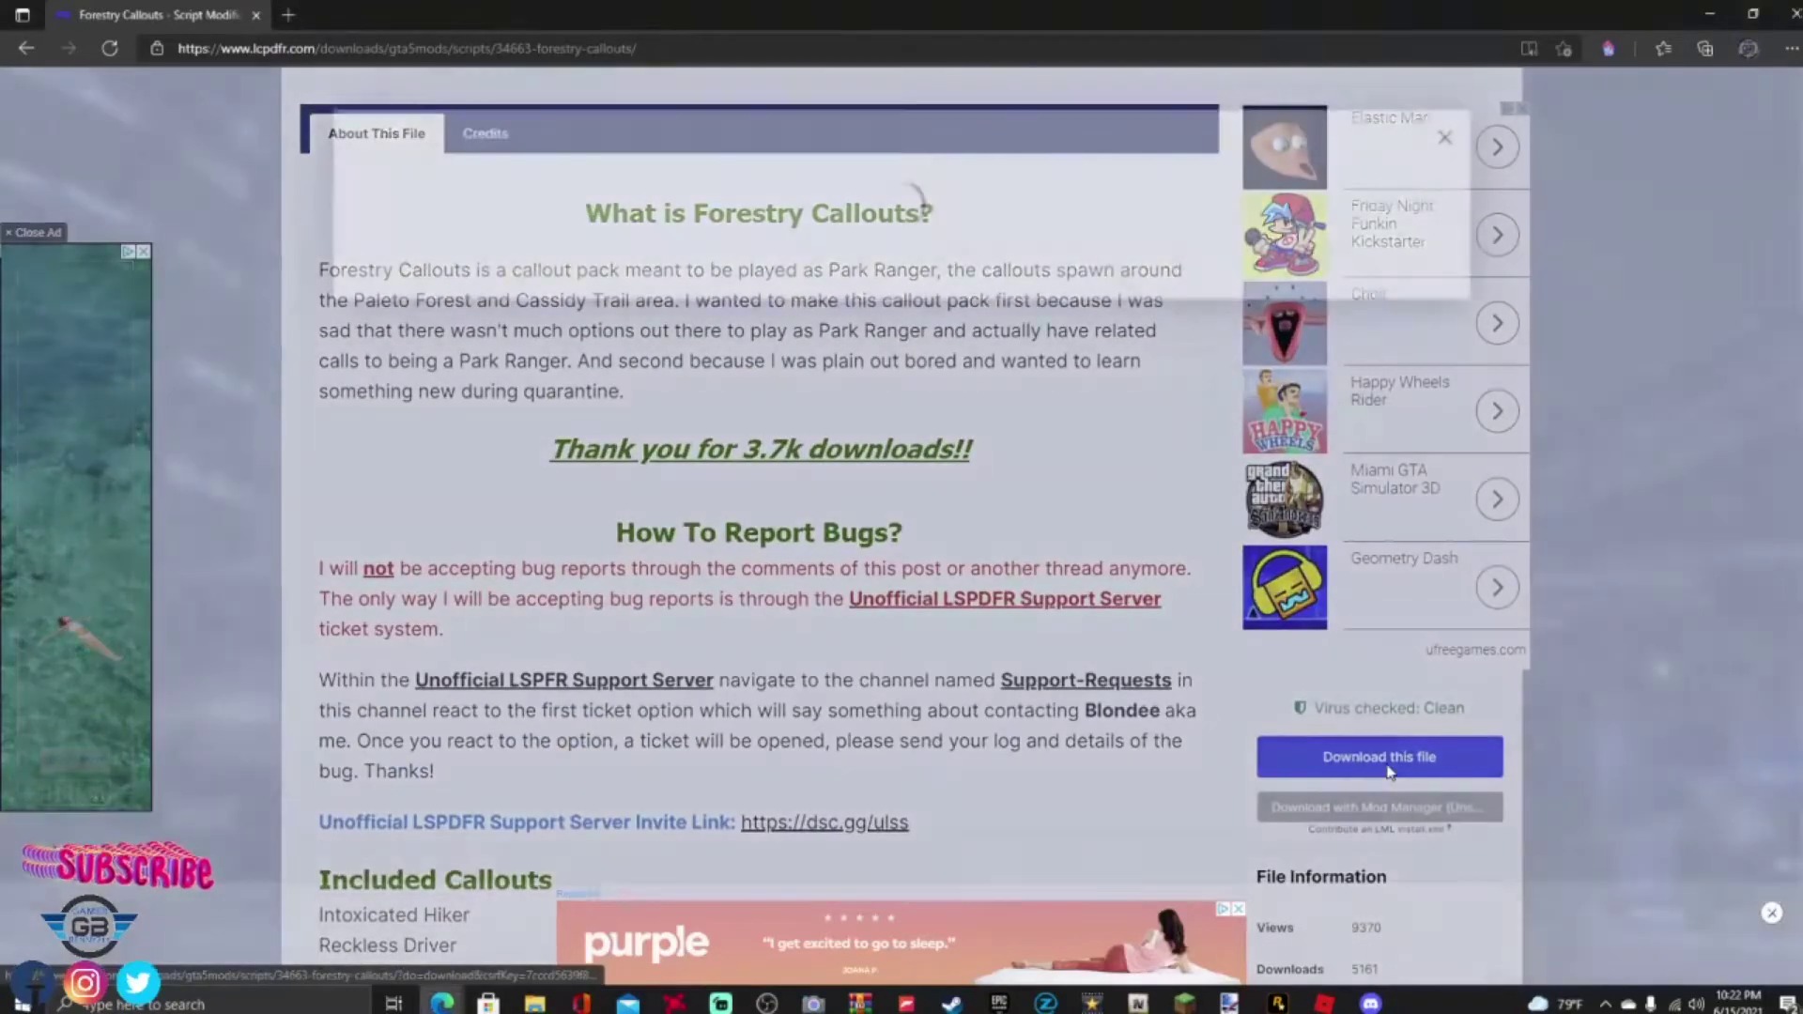
{"action": "left_click", "coordinate": [1359, 382]}
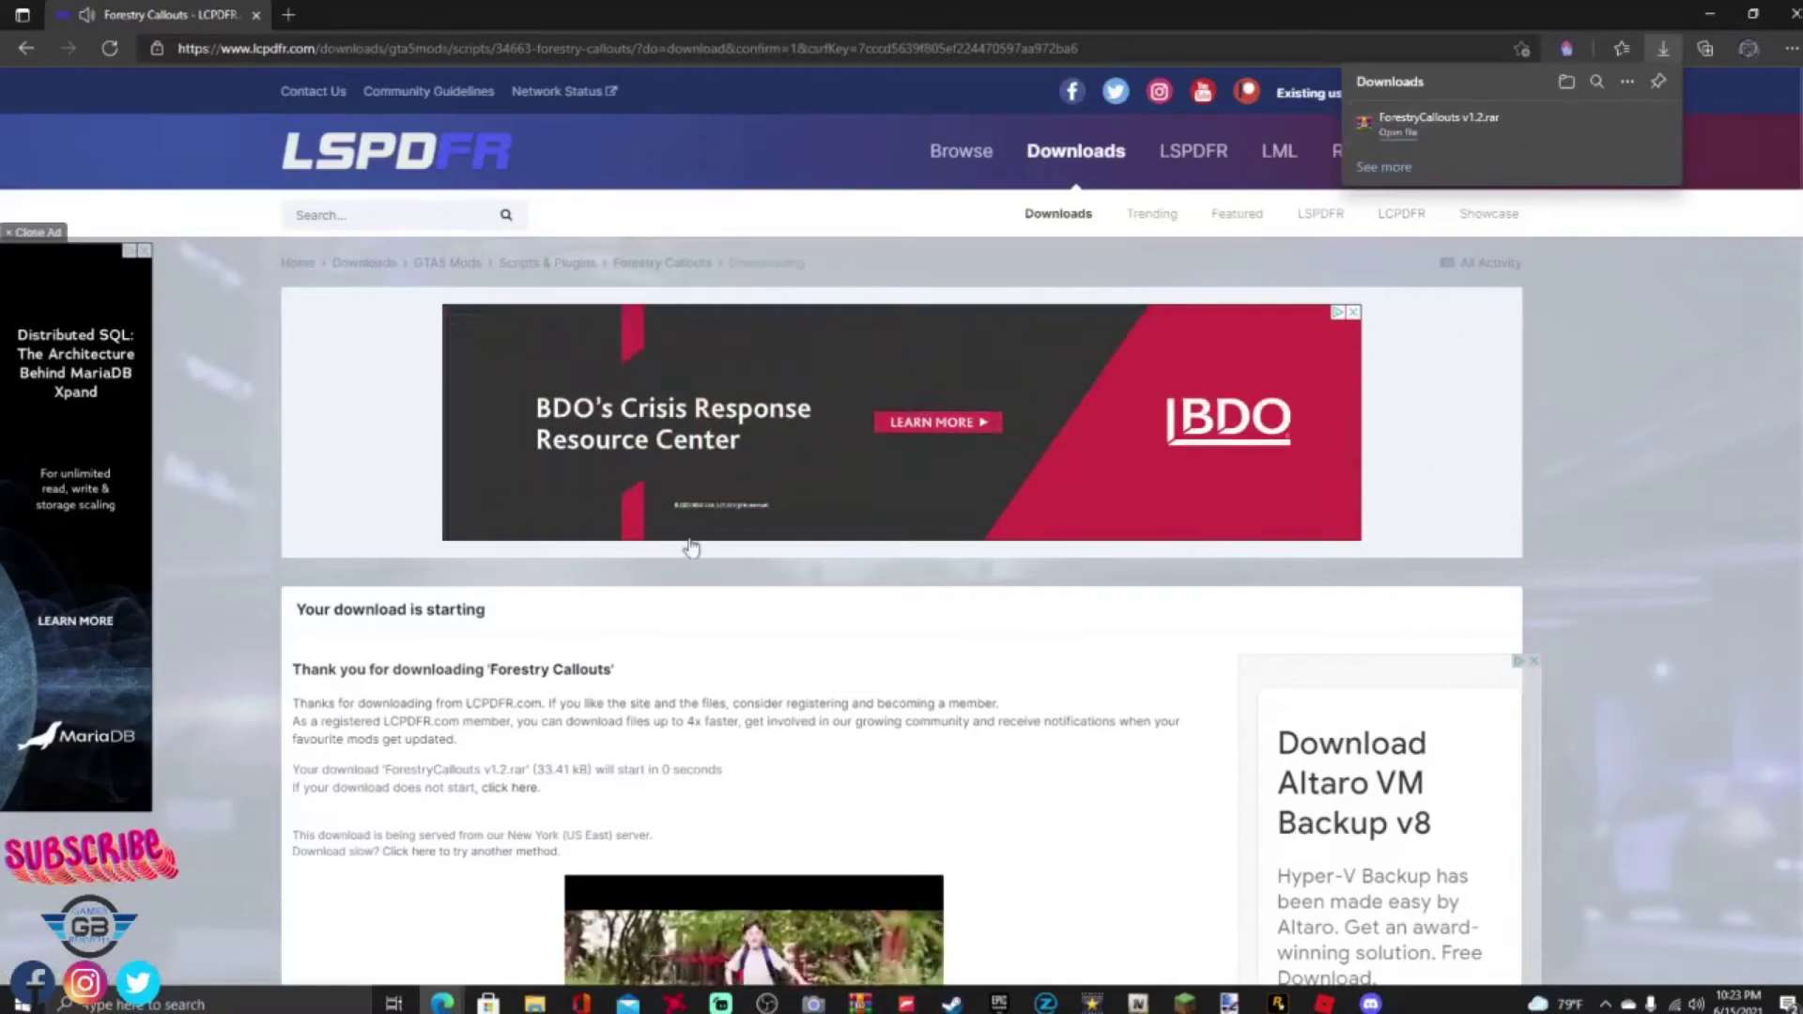
{"action": "key", "text": "alt+Left"}
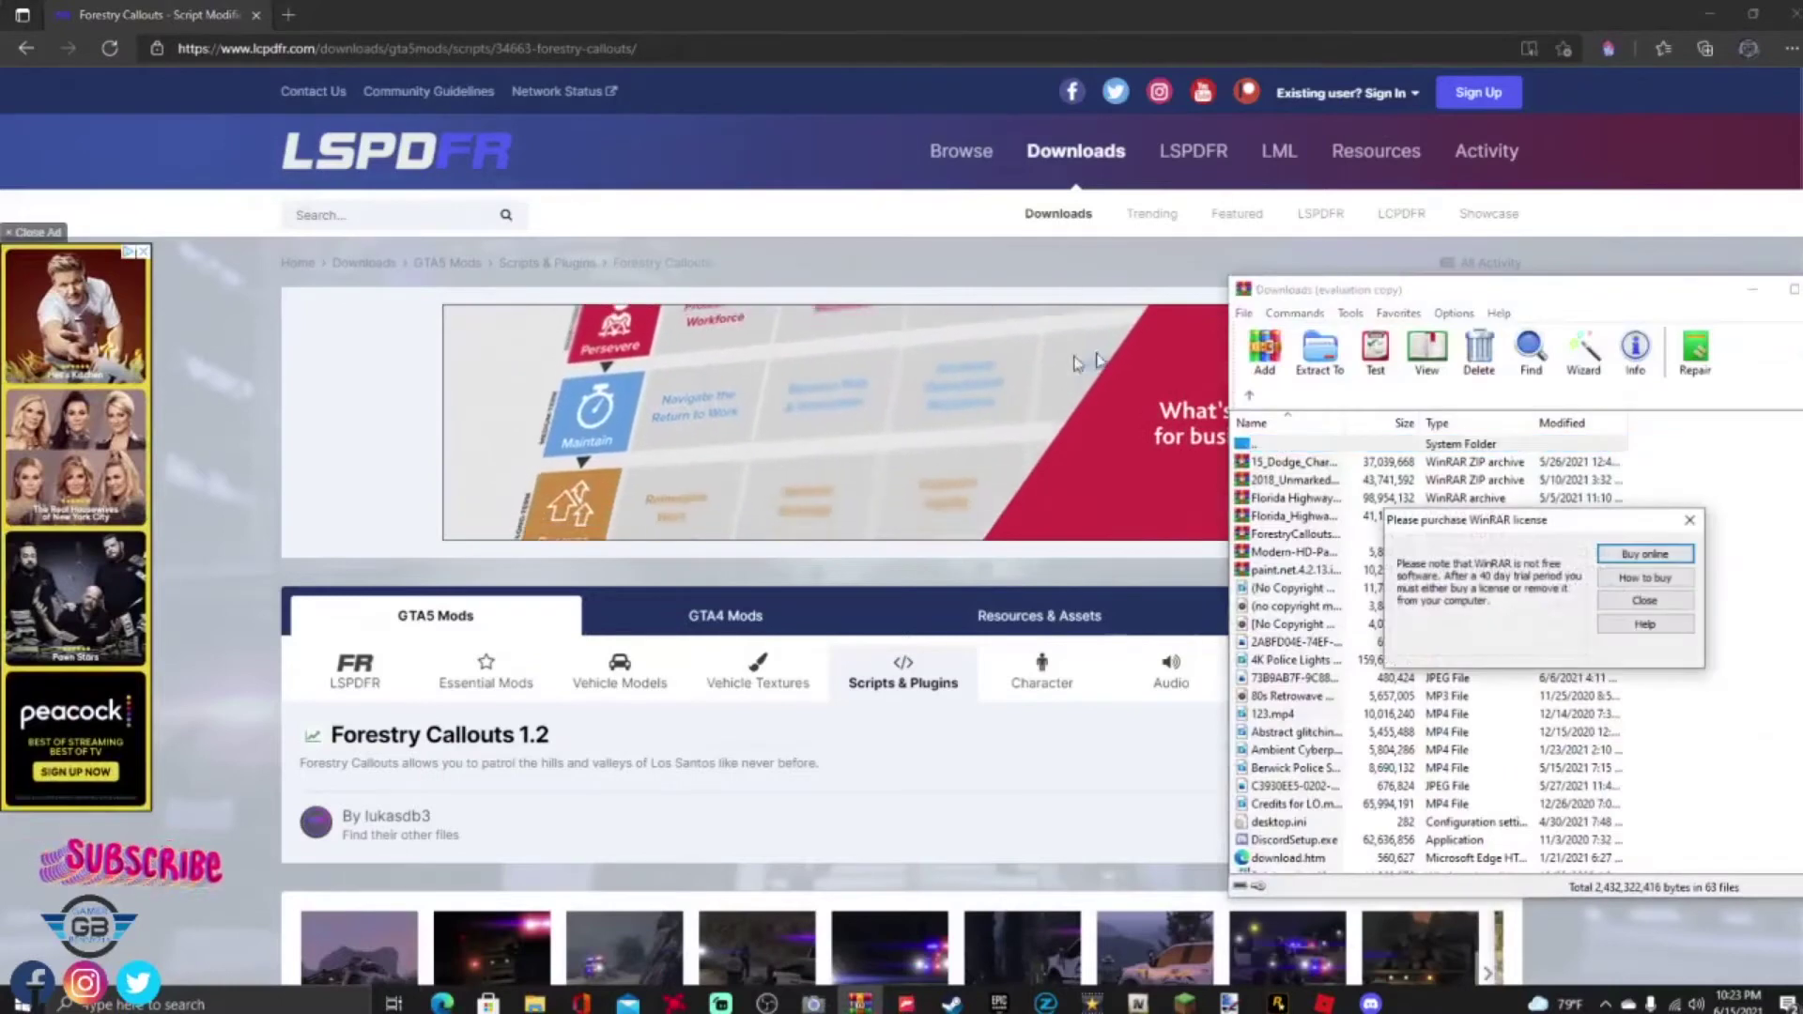
Dismiss WinRAR's licence reminder and open README.txt inside the archive's ForestryCallouts folder
{"action": "left_click", "coordinate": [1645, 600]}
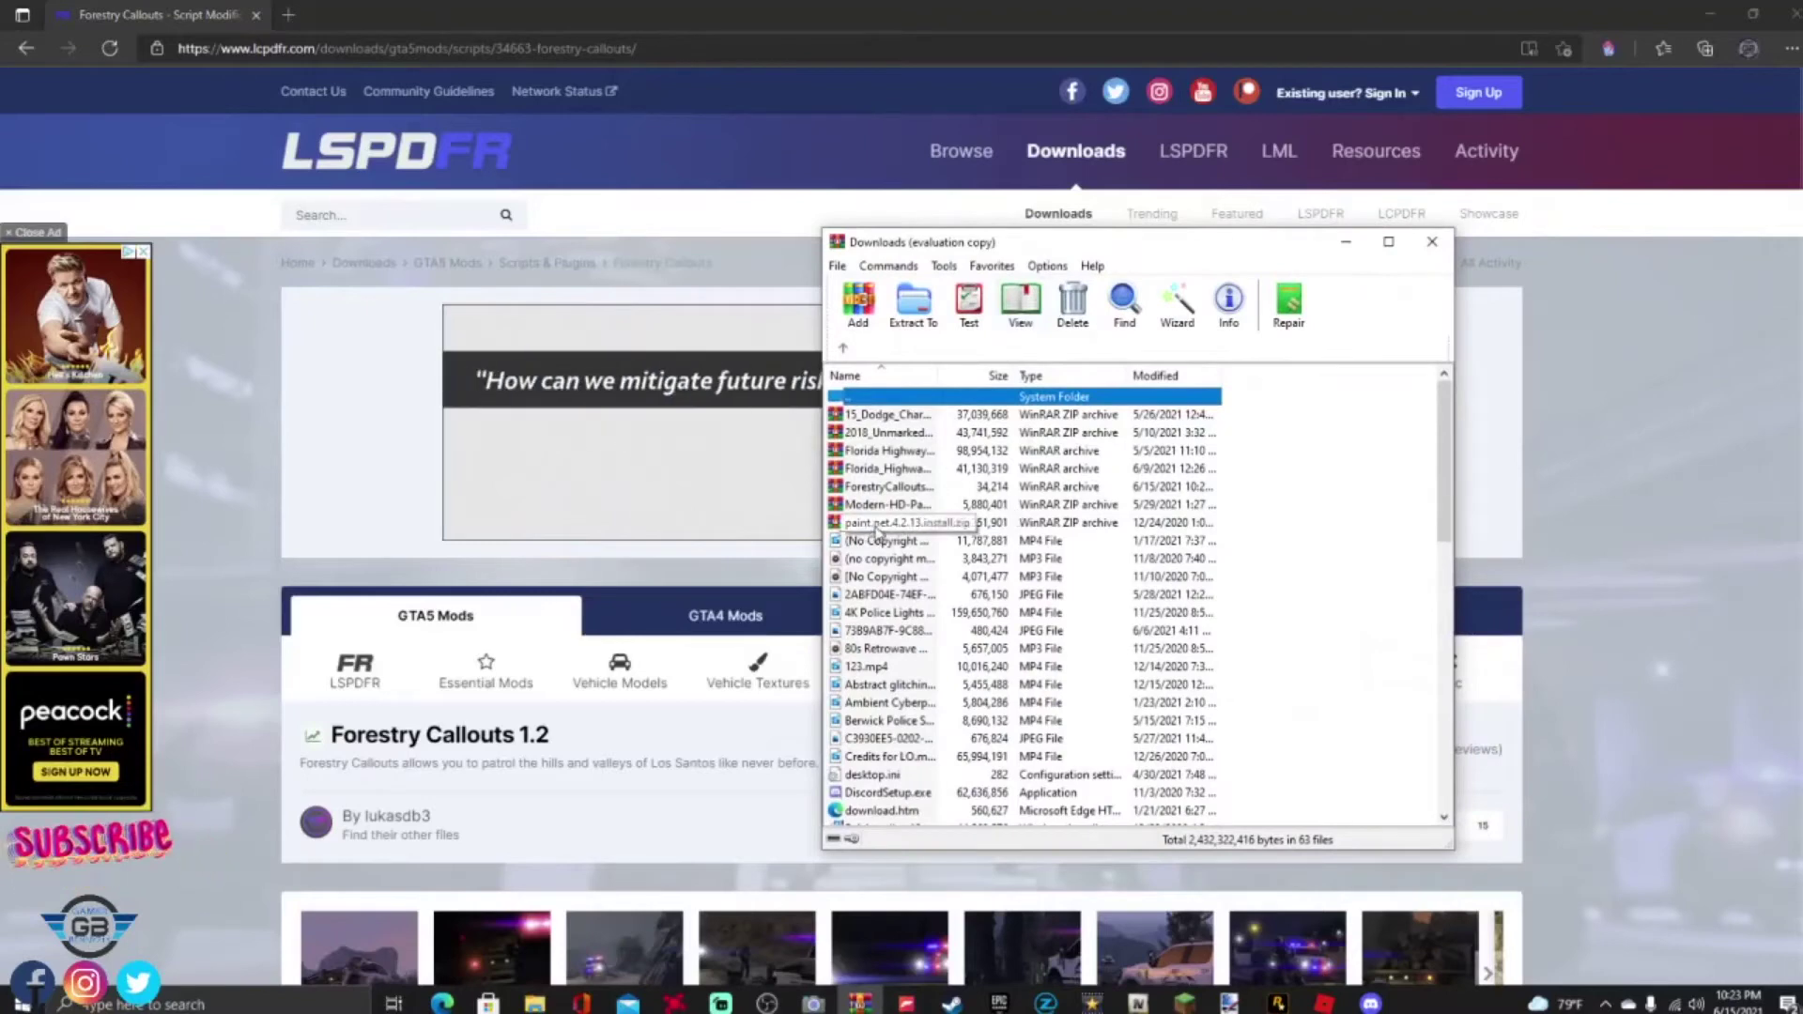
{"action": "double_click", "coordinate": [883, 488]}
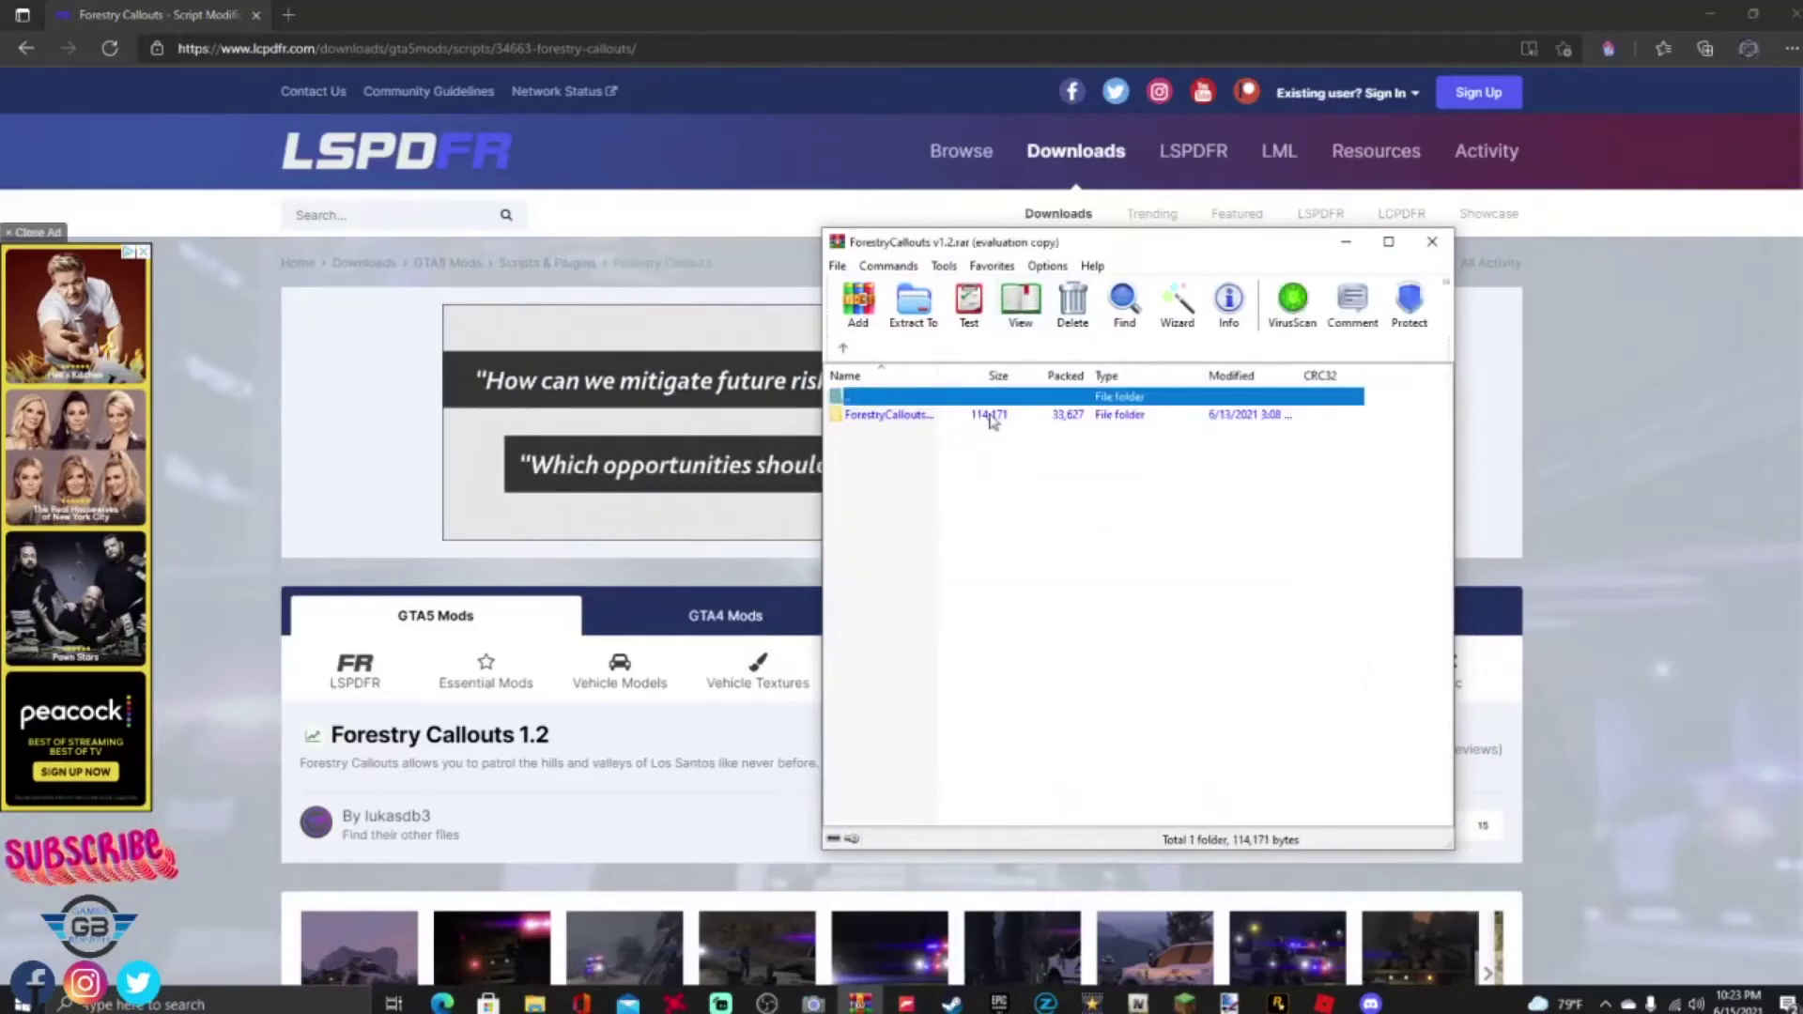
{"action": "double_click", "coordinate": [922, 421]}
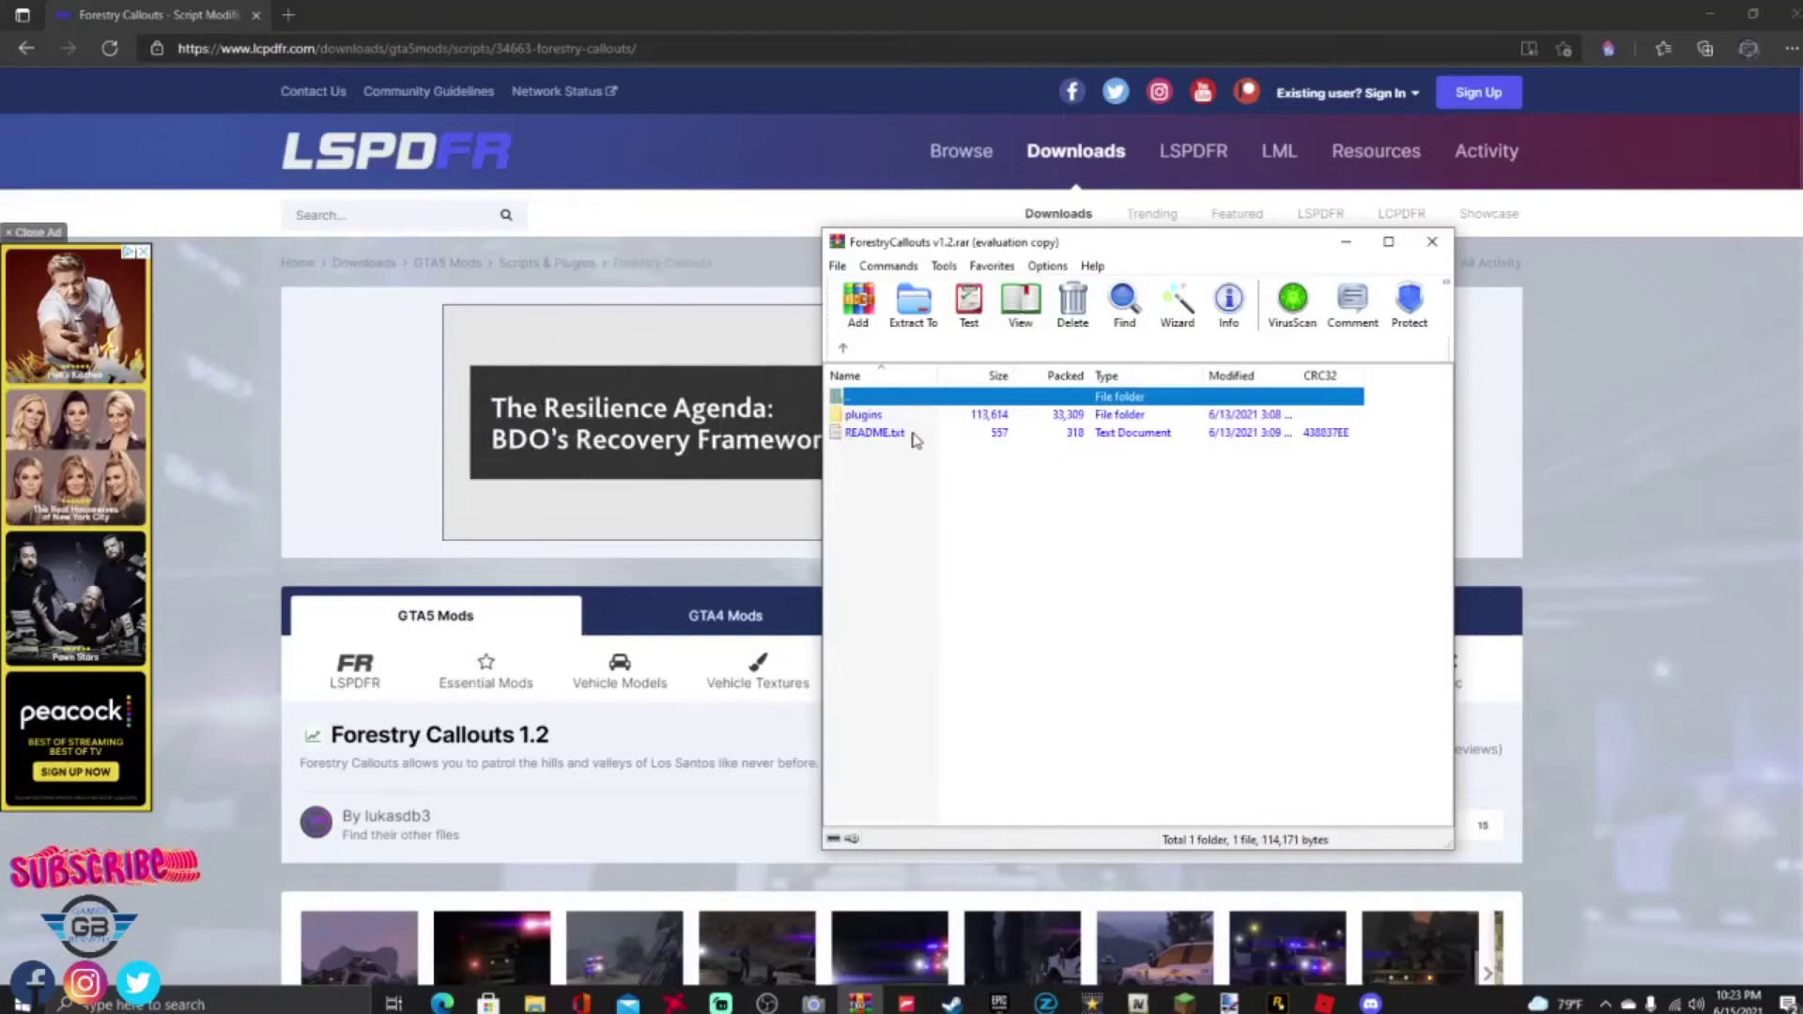
{"action": "double_click", "coordinate": [919, 434]}
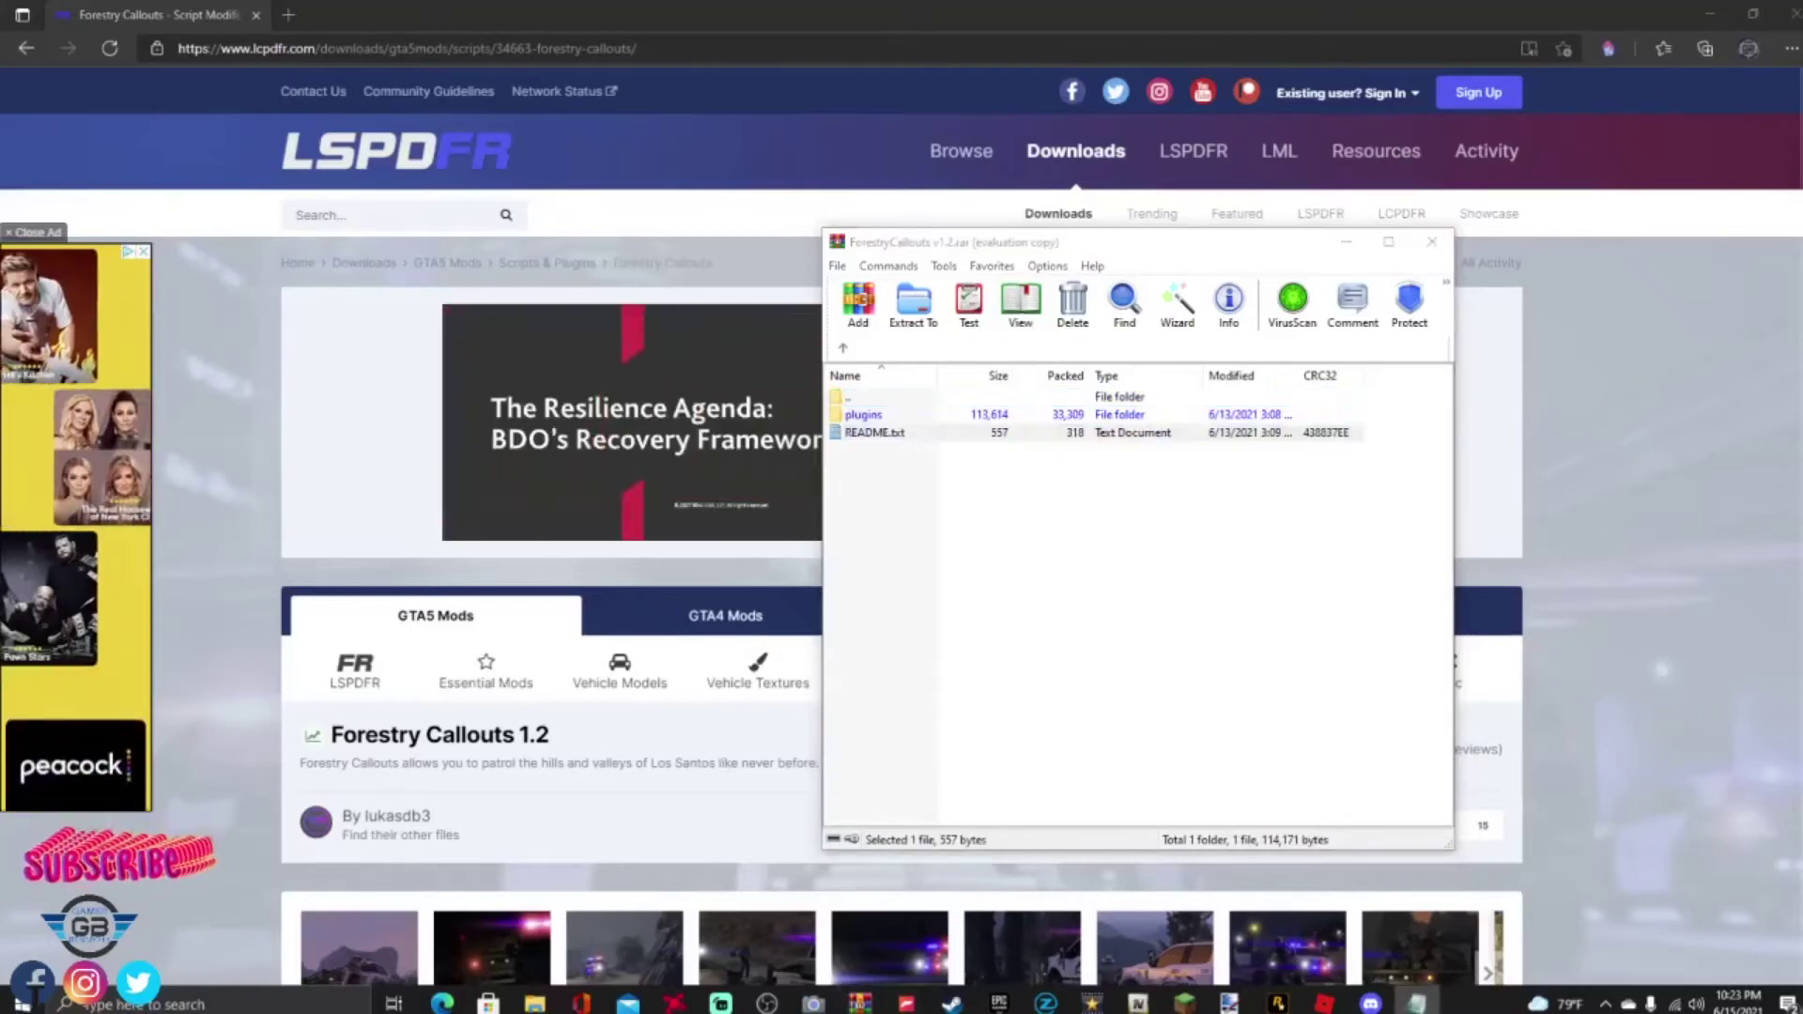
Arrange the windows, highlight the README's Installation instructions, then close Notepad
{"action": "left_click_drag", "start_coordinate": [1615, 201], "coordinate": [390, 180]}
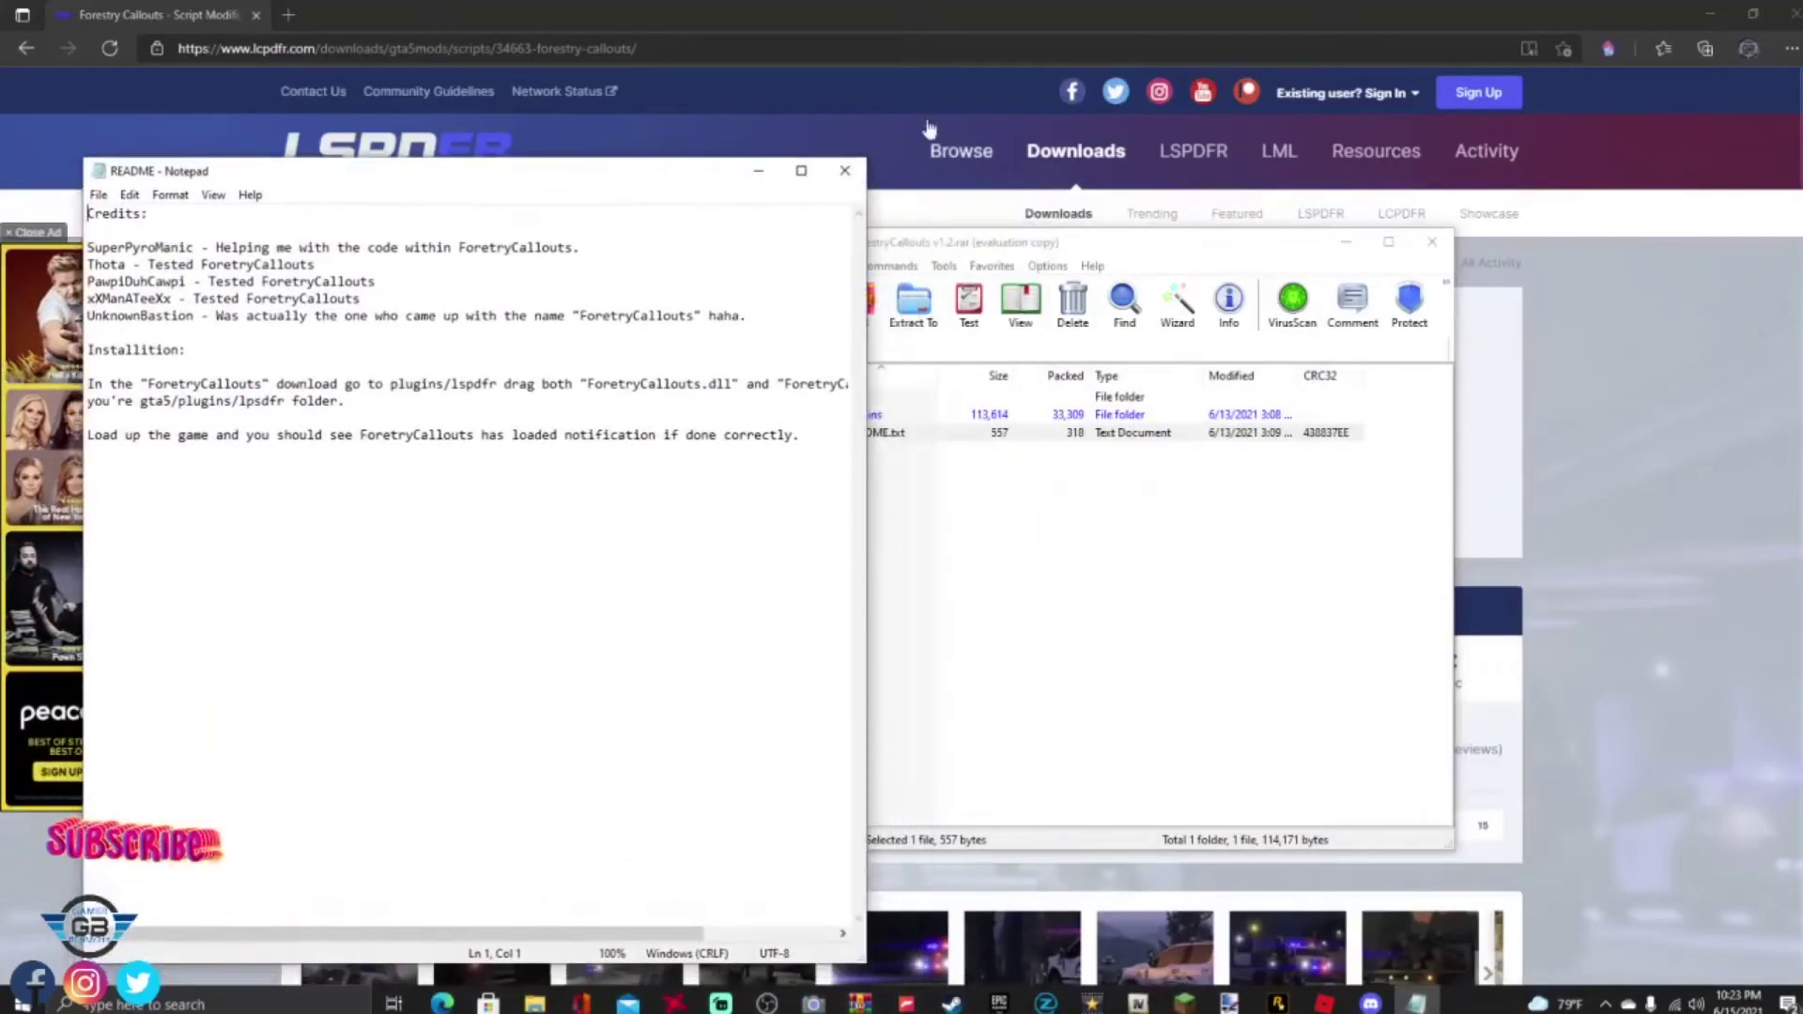
{"action": "left_click_drag", "start_coordinate": [1013, 241], "coordinate": [1134, 217]}
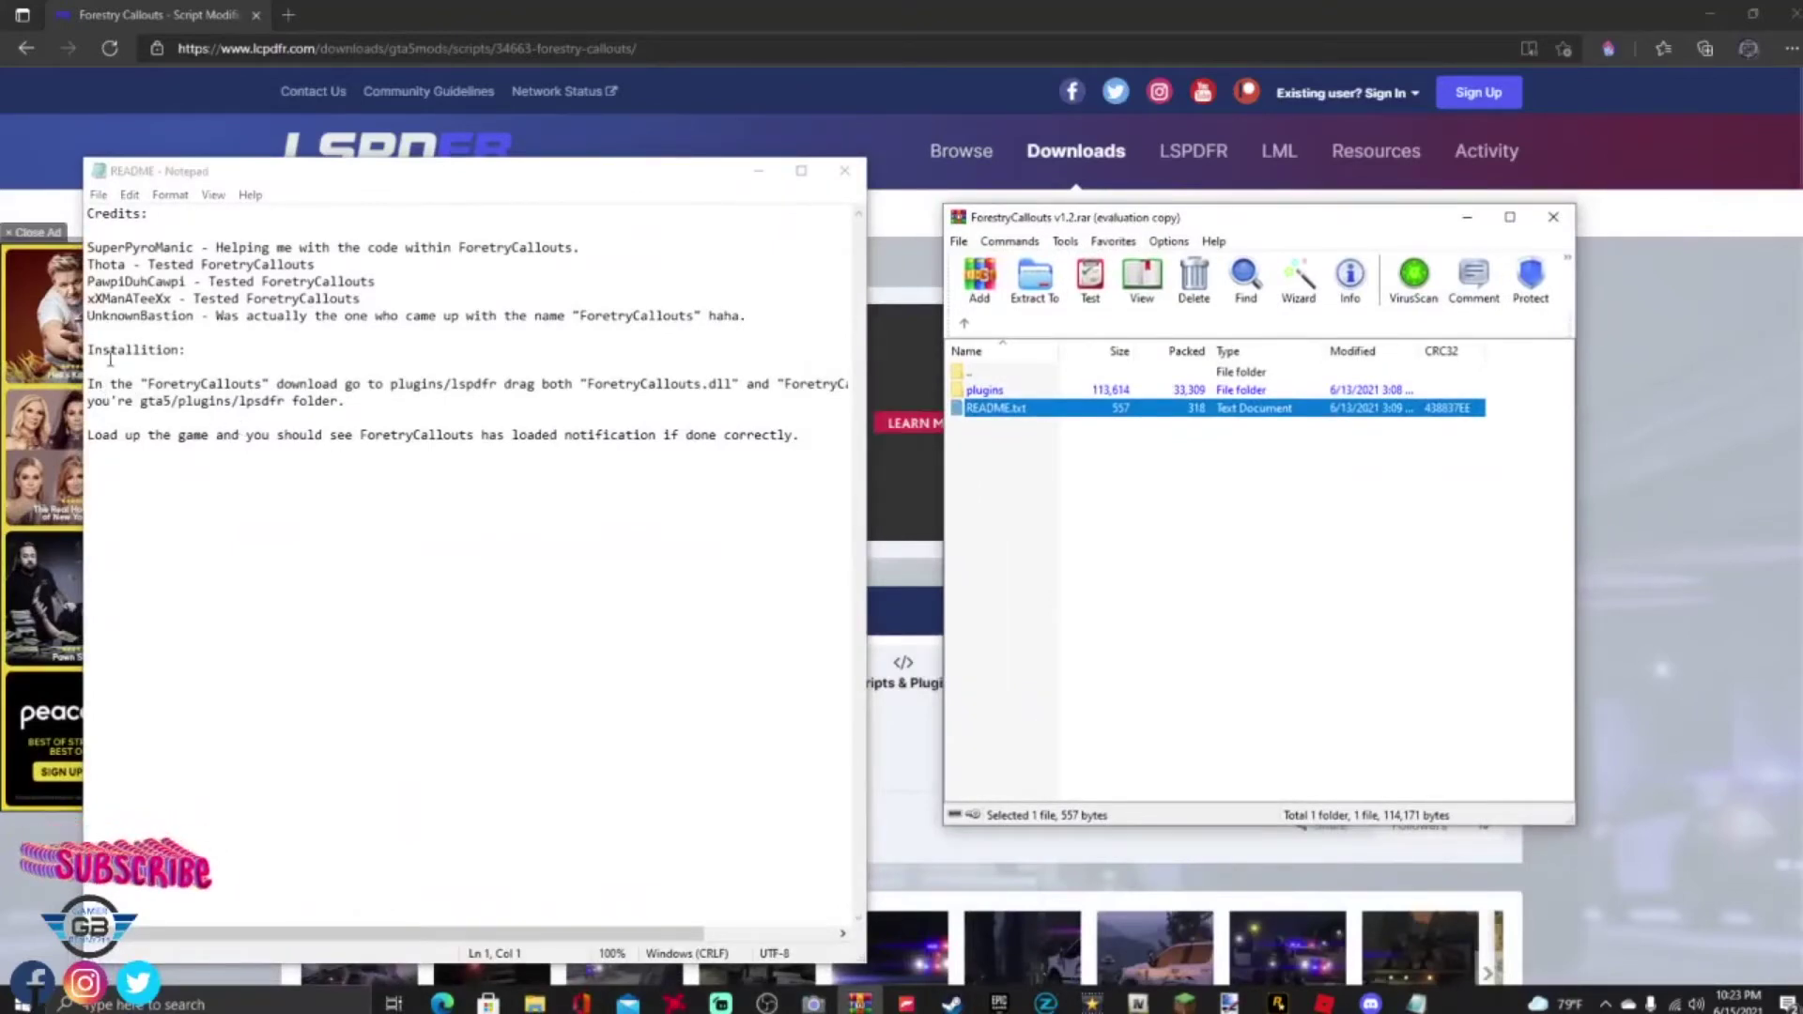
{"action": "left_click_drag", "start_coordinate": [89, 386], "coordinate": [784, 418]}
{"action": "left_click", "coordinate": [845, 173]}
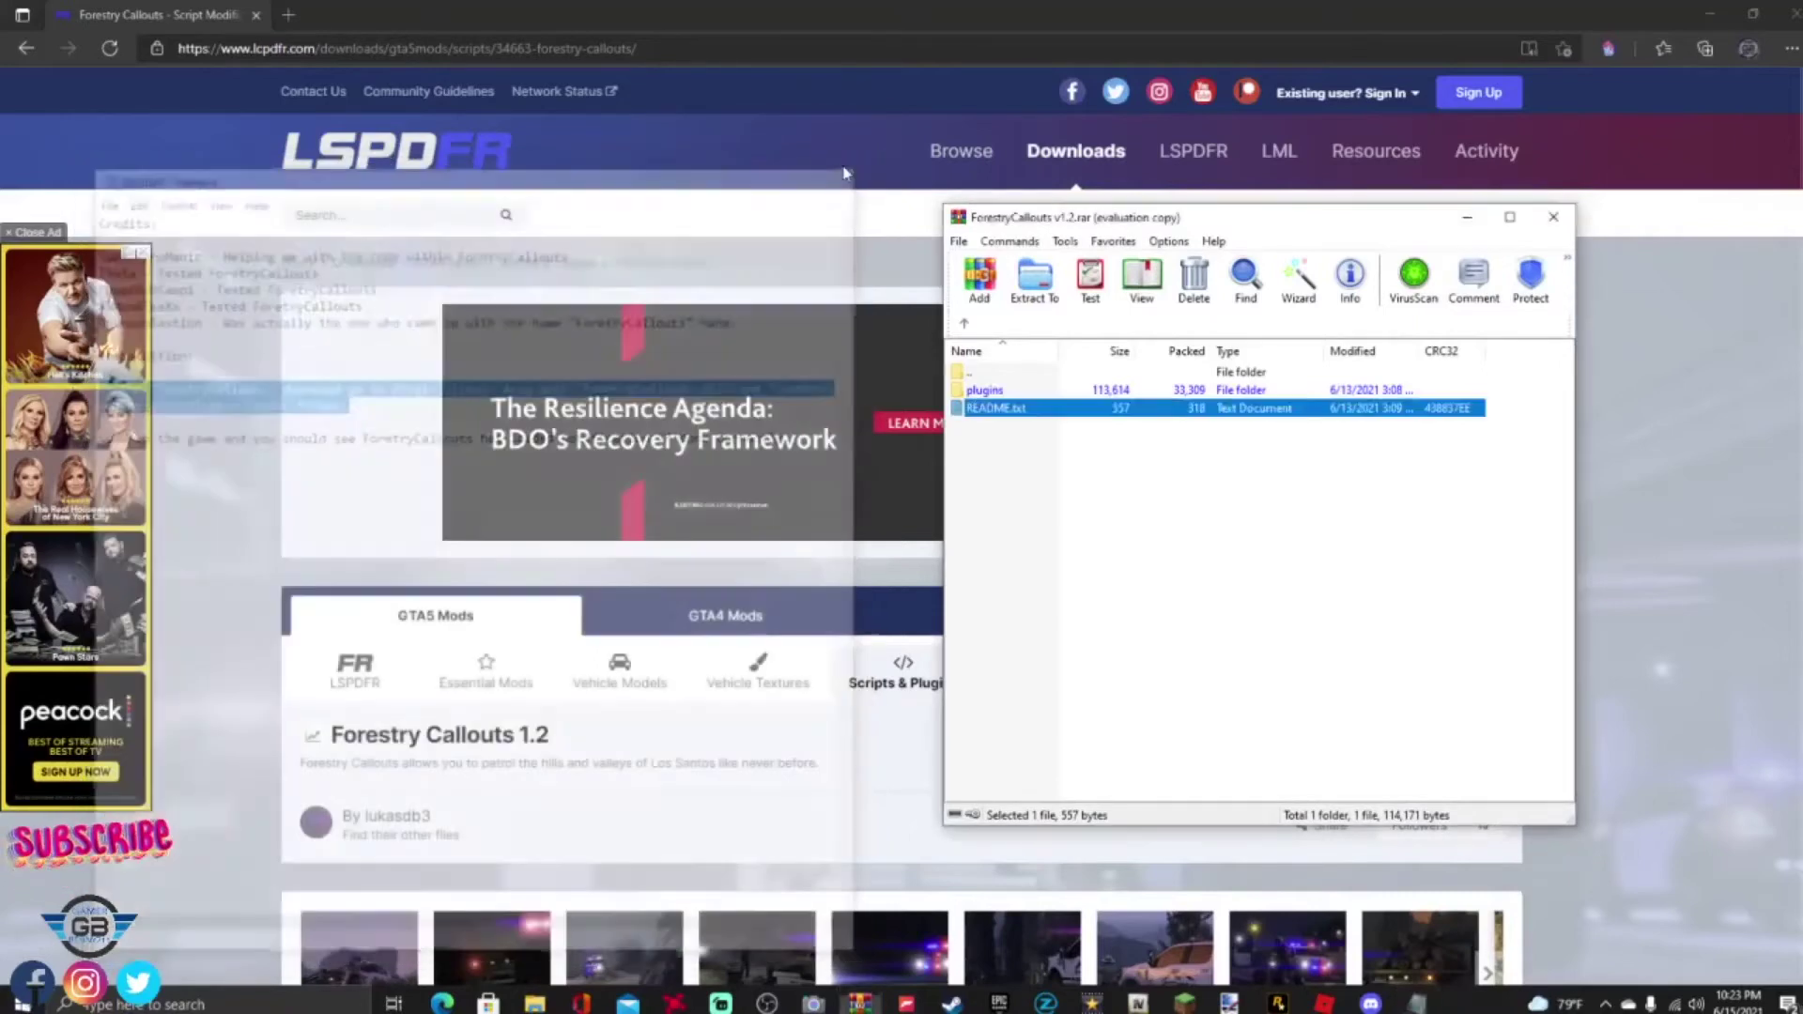
{"action": "left_click", "coordinate": [1118, 485]}
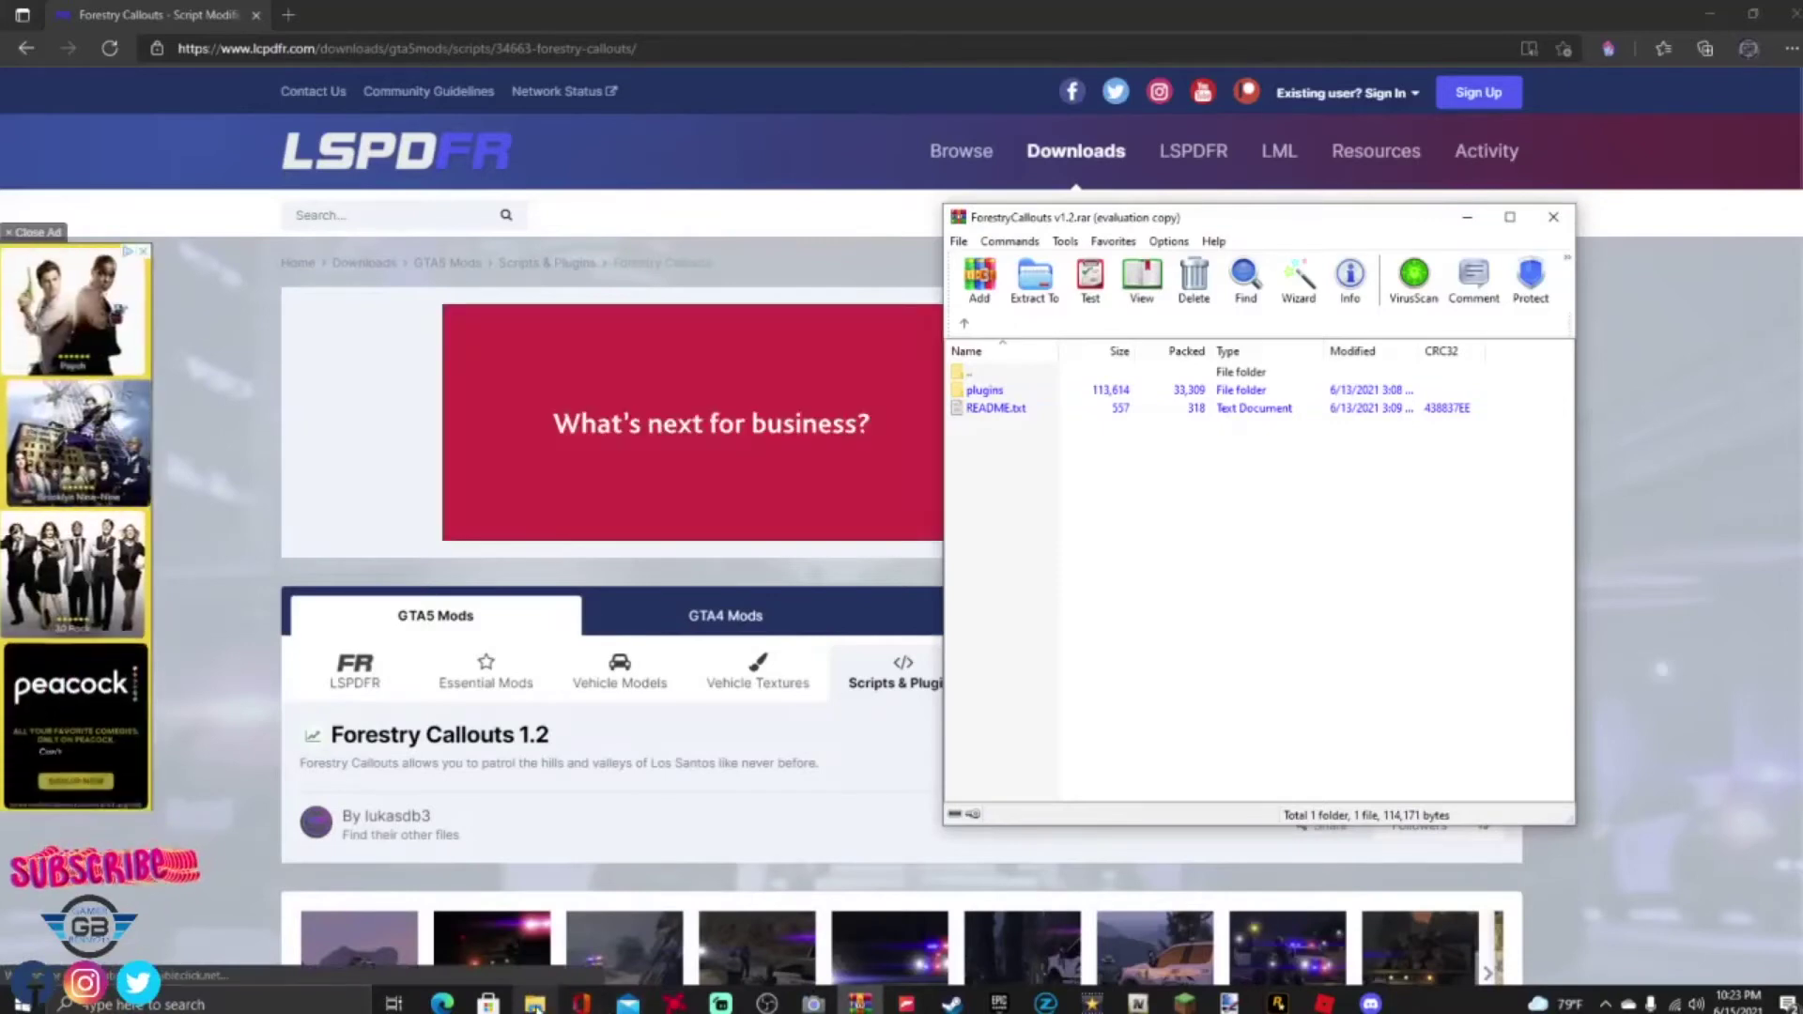
In a new Explorer window, browse C:\Program Files (x86)\Steam\steamapps\common\Grand Theft Auto V
{"action": "key", "text": "super+e"}
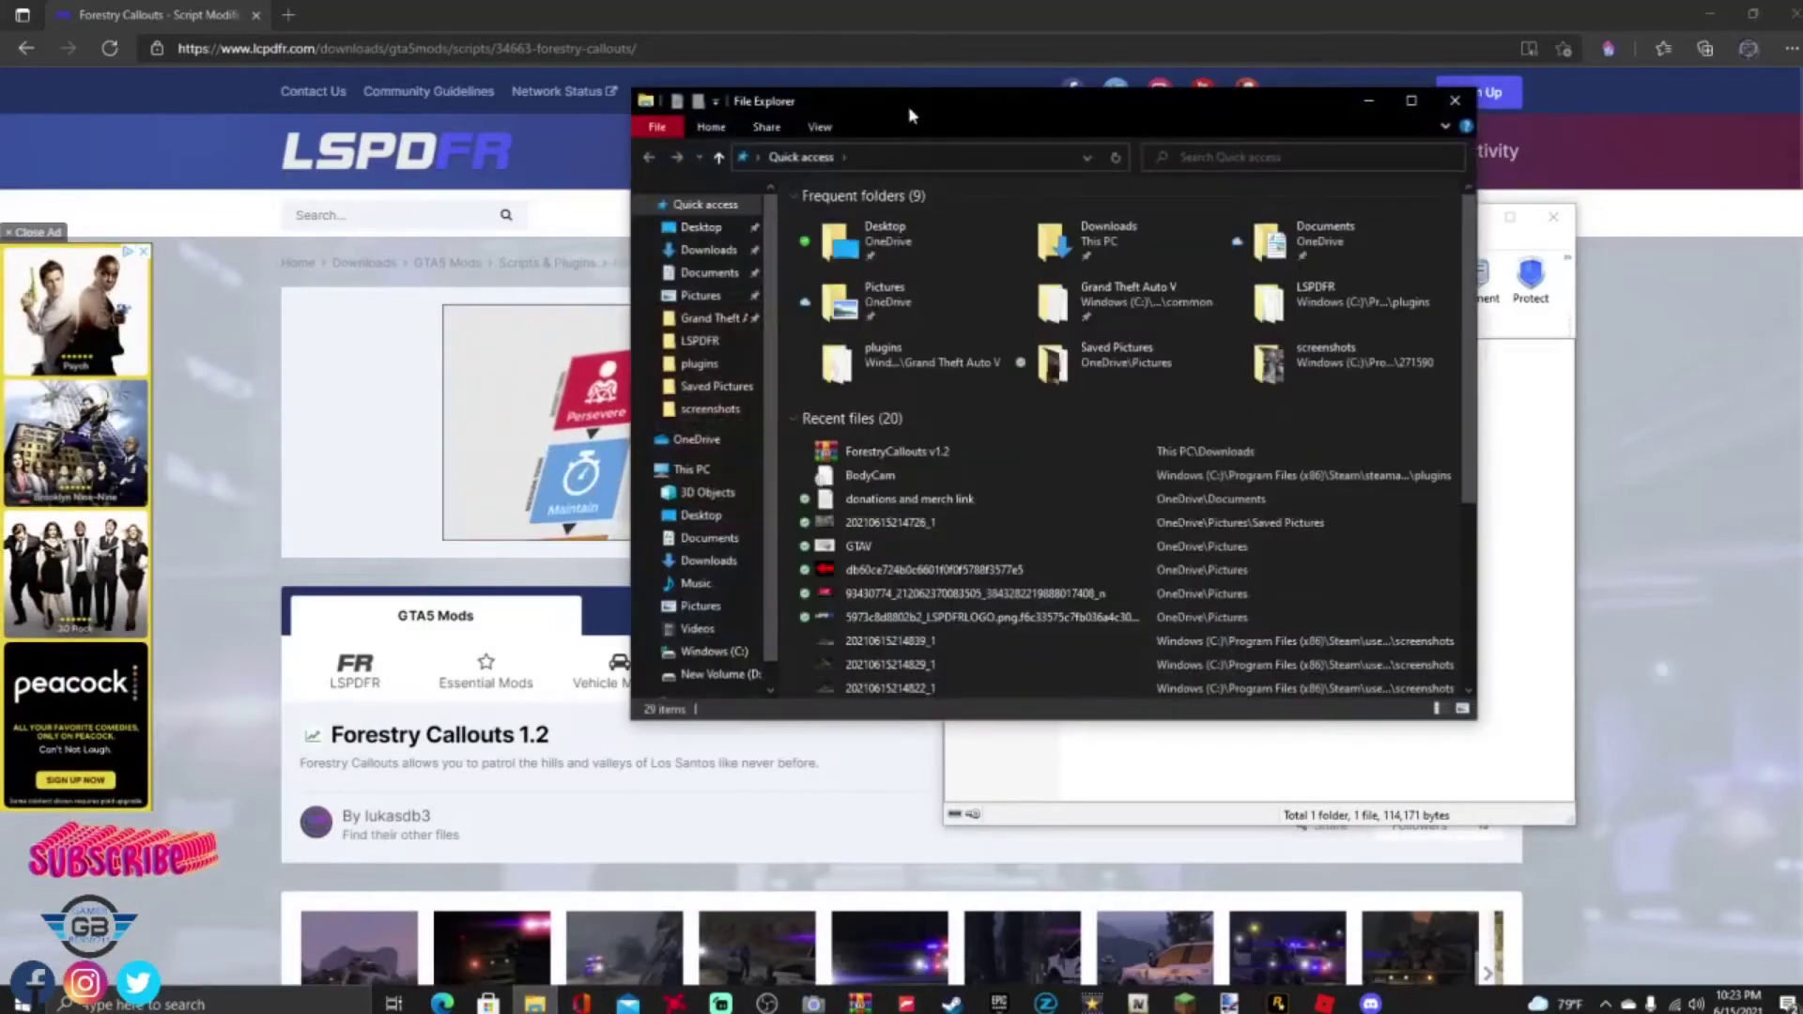
{"action": "left_click_drag", "start_coordinate": [907, 103], "coordinate": [382, 212]}
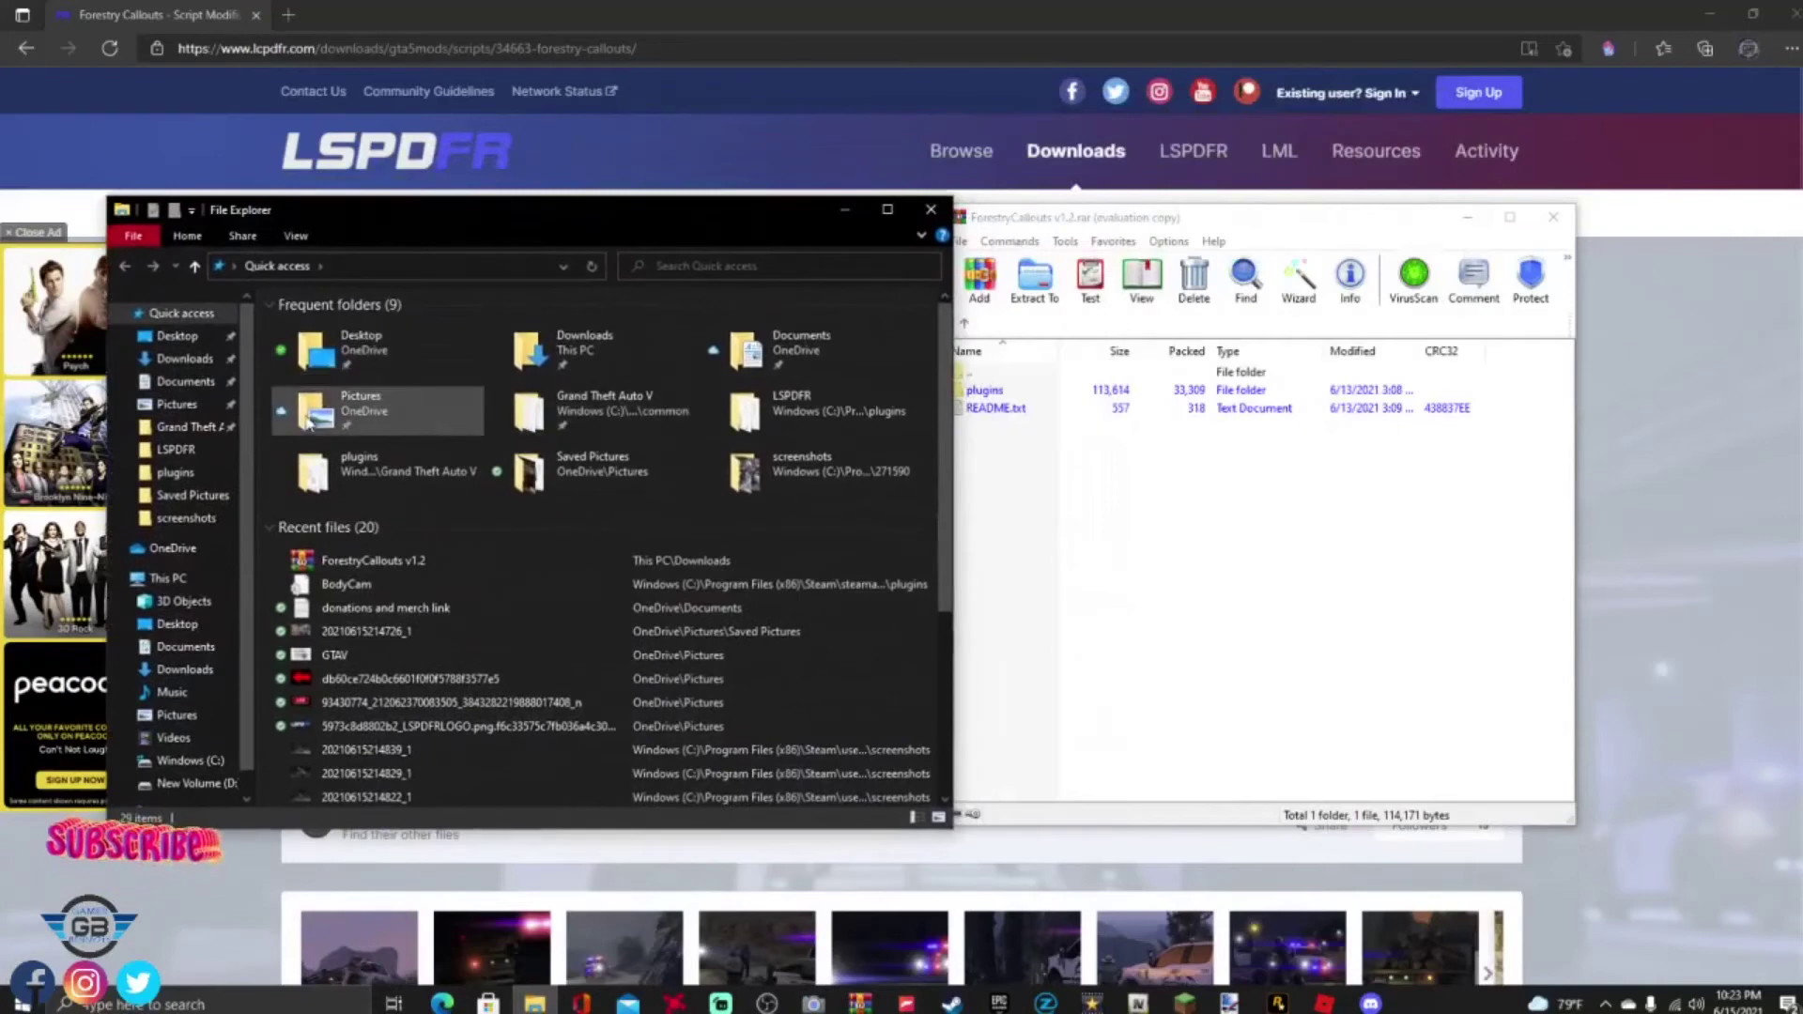
{"action": "left_click", "coordinate": [194, 429]}
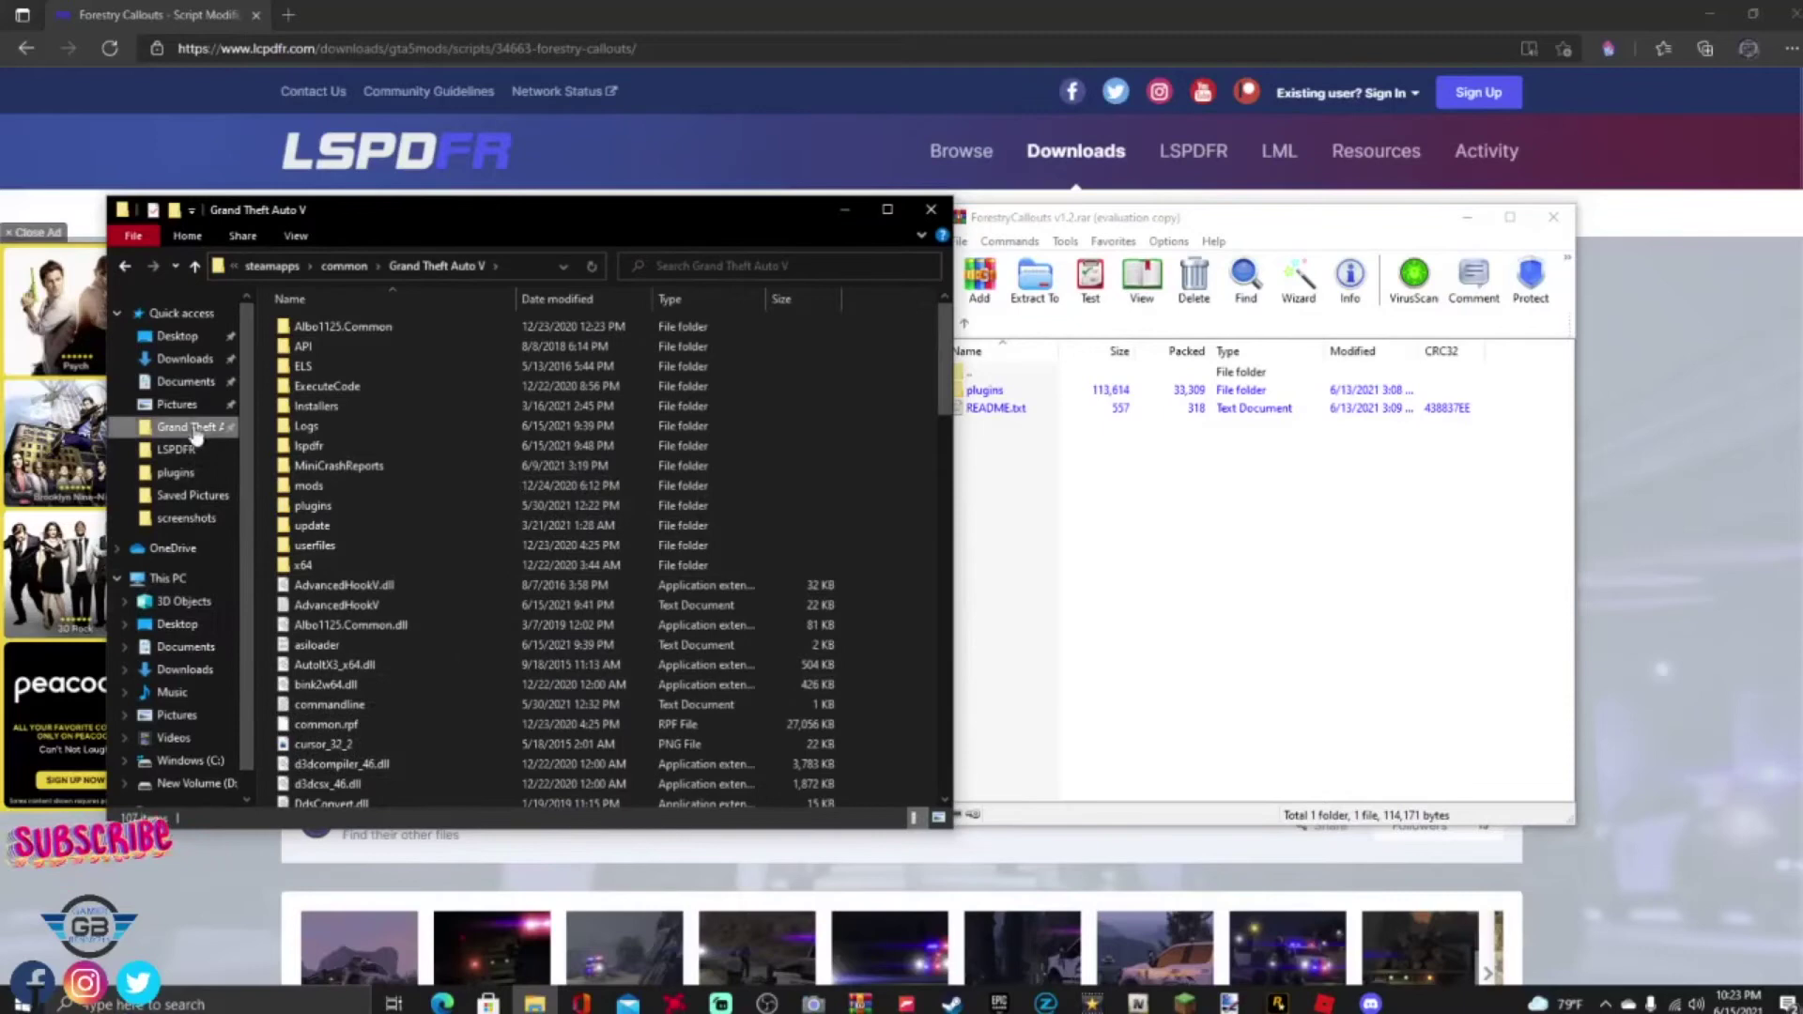
{"action": "left_click", "coordinate": [184, 762]}
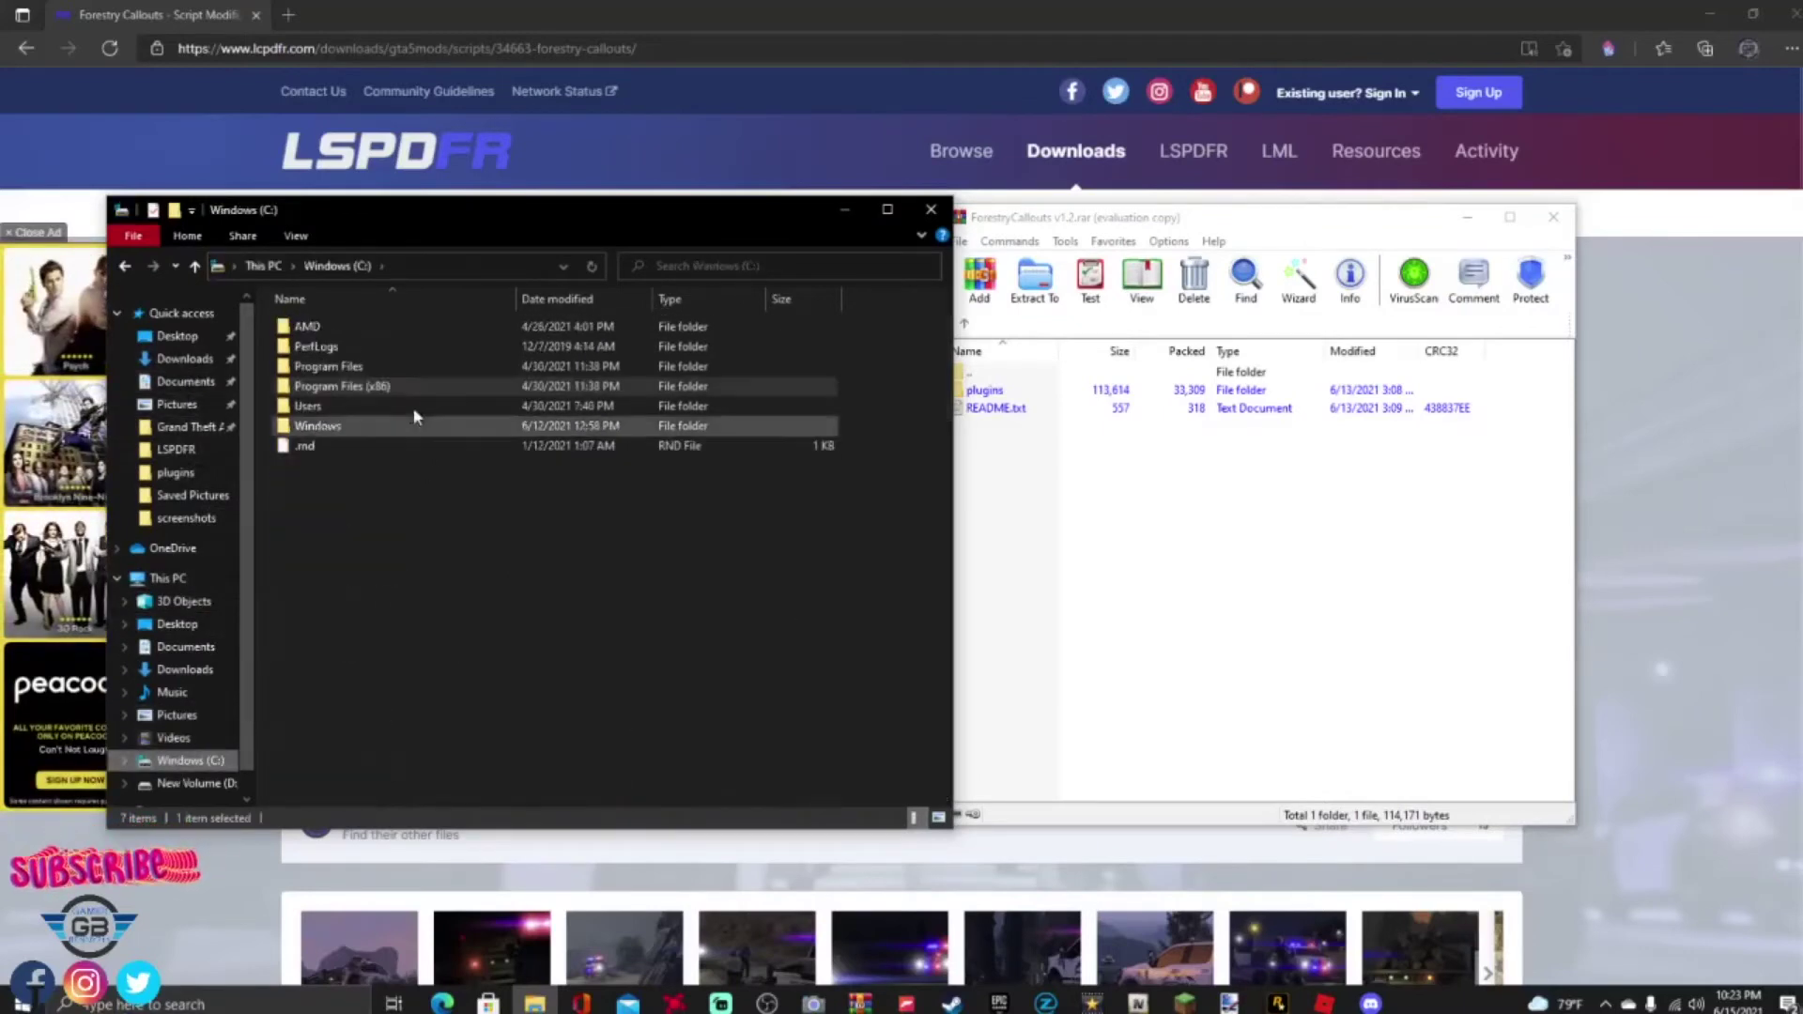
{"action": "double_click", "coordinate": [355, 386]}
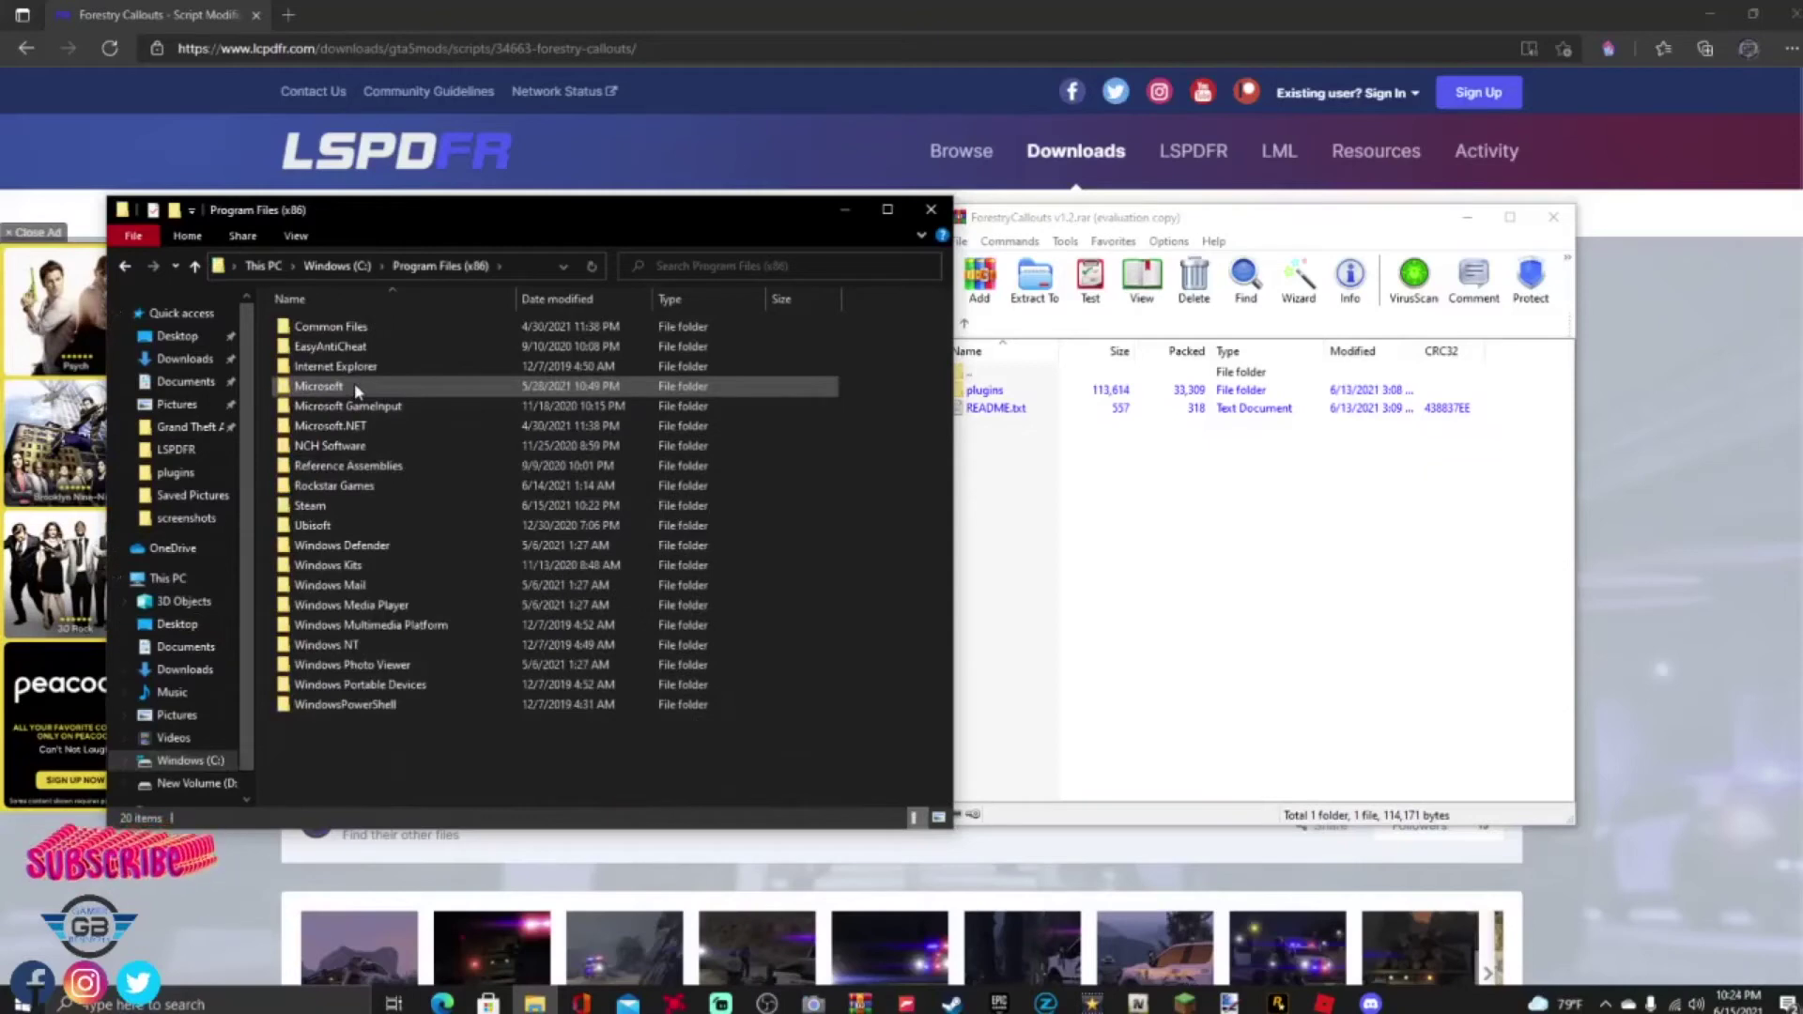
{"action": "left_click", "coordinate": [354, 508]}
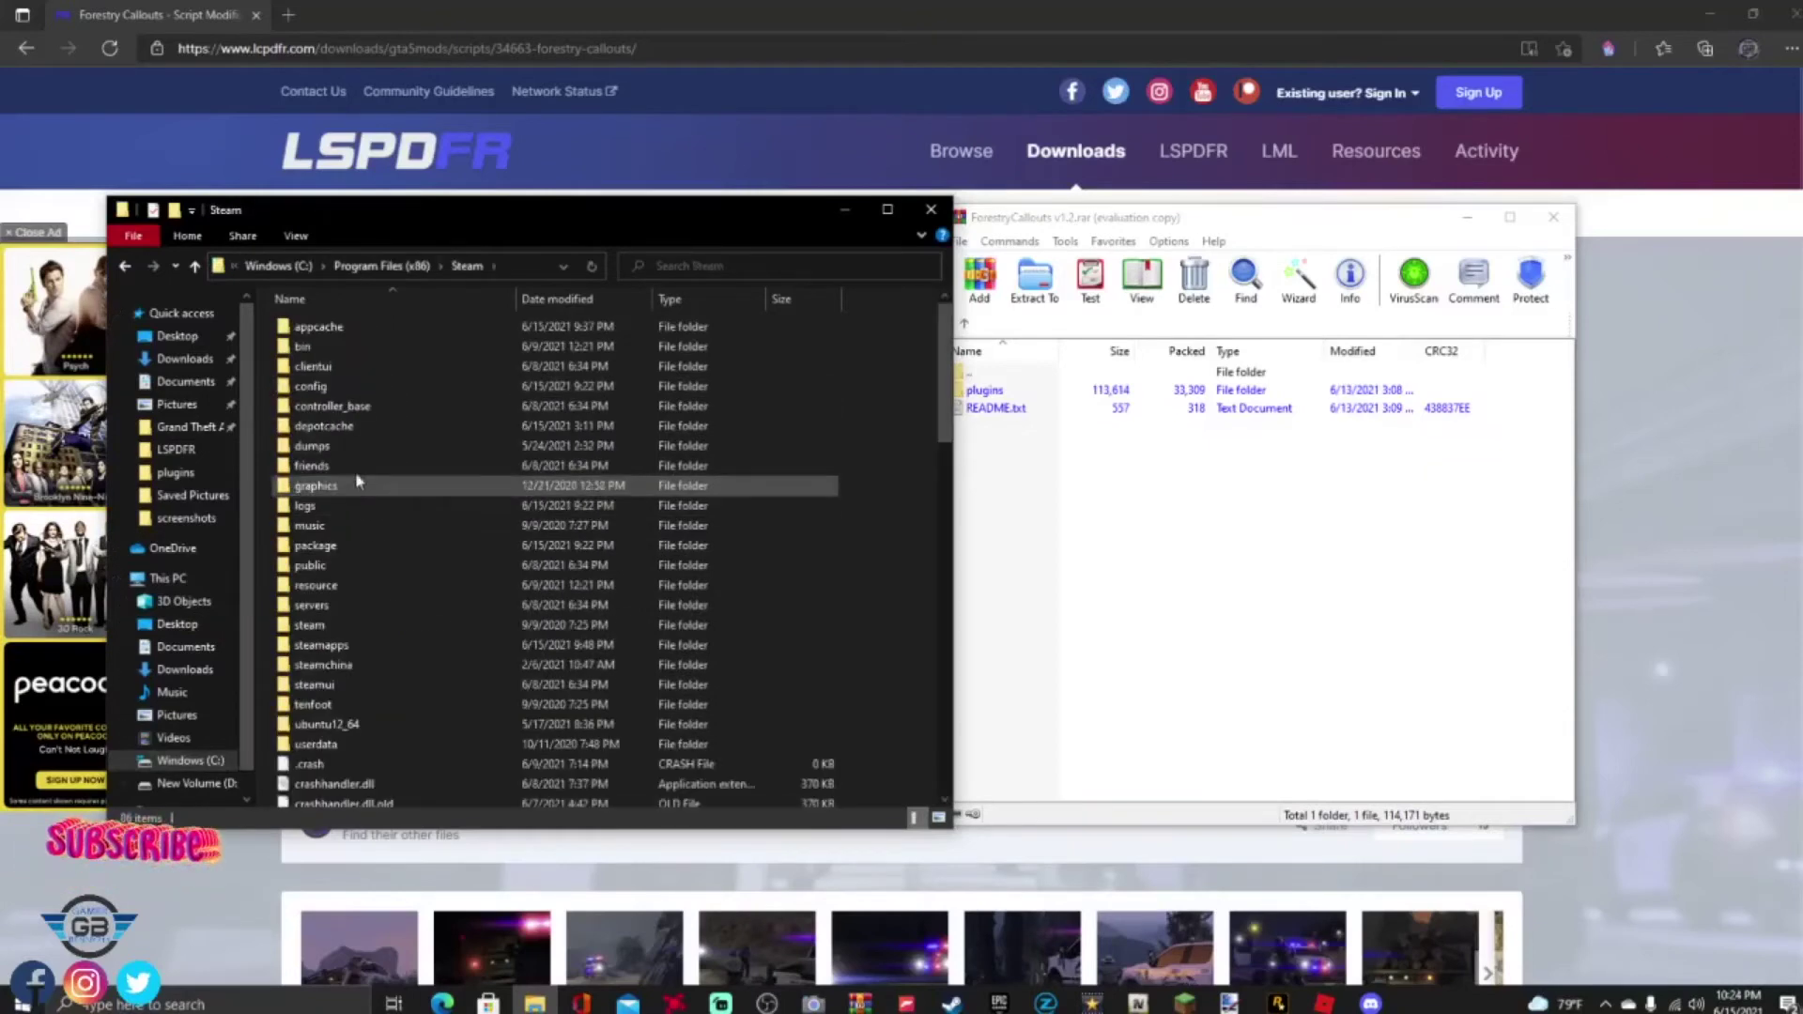
{"action": "scroll", "coordinate": [390, 644], "scroll_direction": "down", "scroll_amount": 2}
{"action": "scroll", "coordinate": [423, 611], "scroll_direction": "up", "scroll_amount": 2}
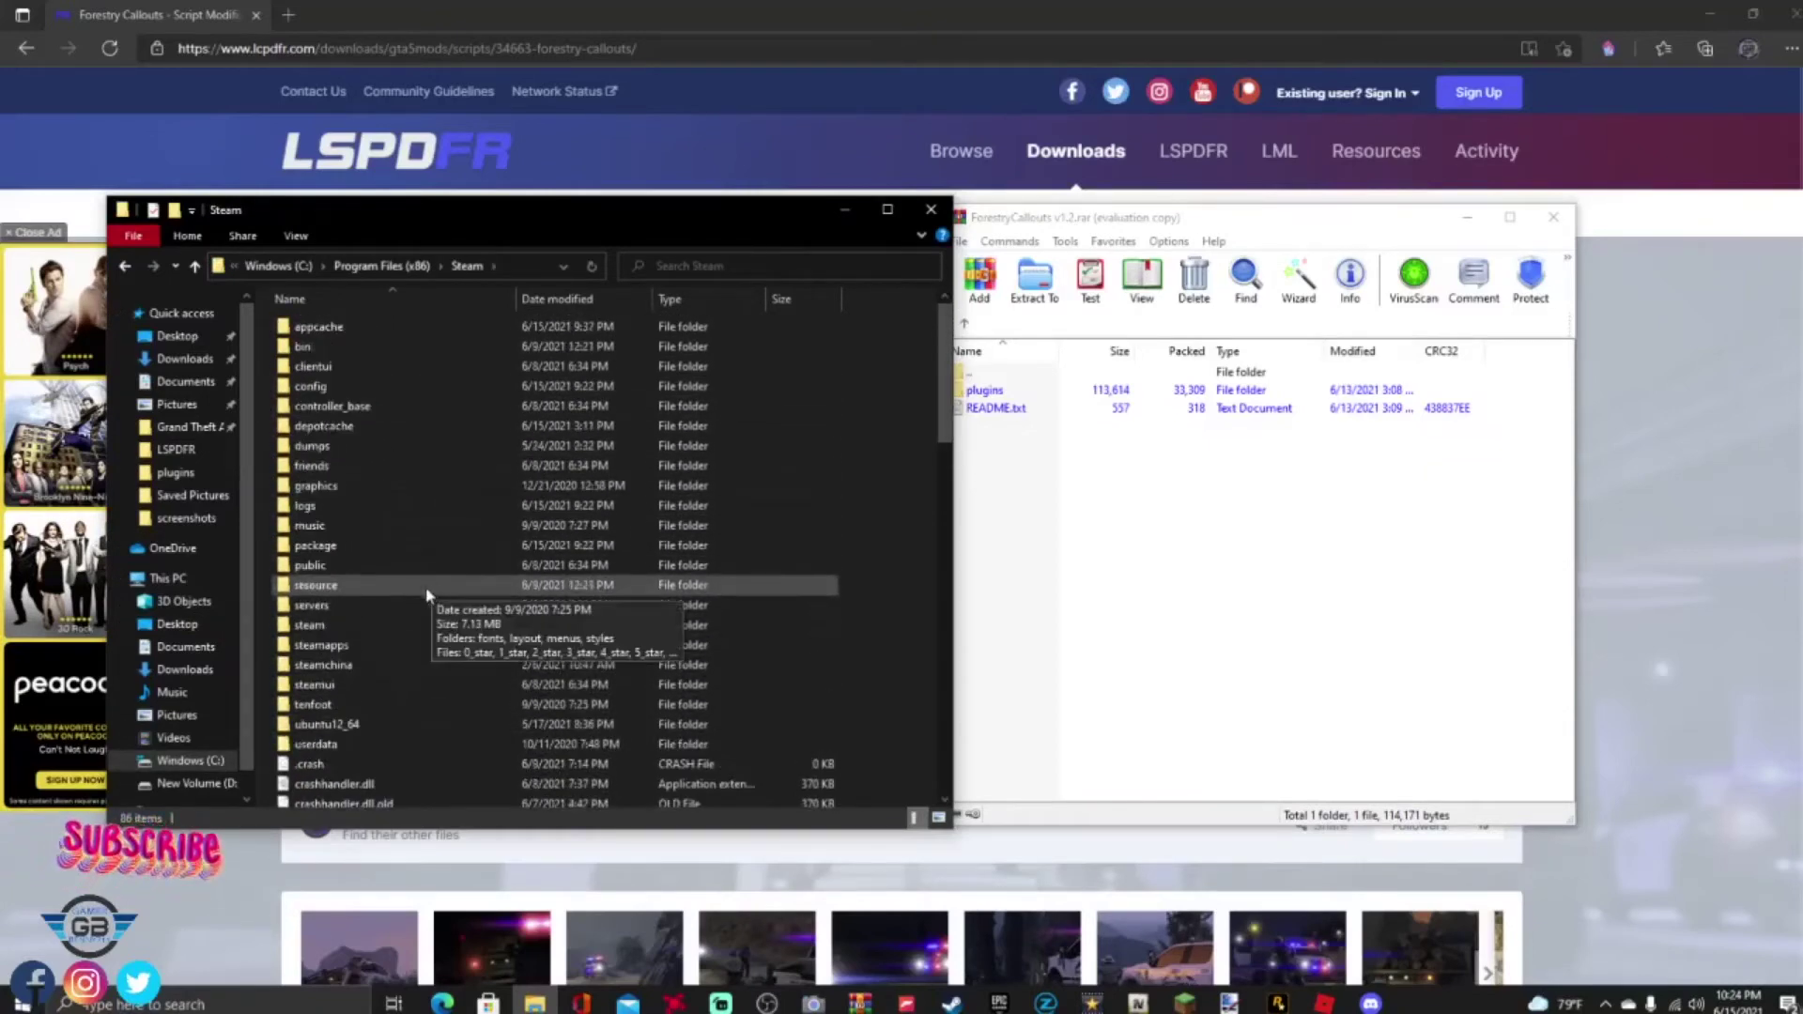
{"action": "double_click", "coordinate": [358, 645]}
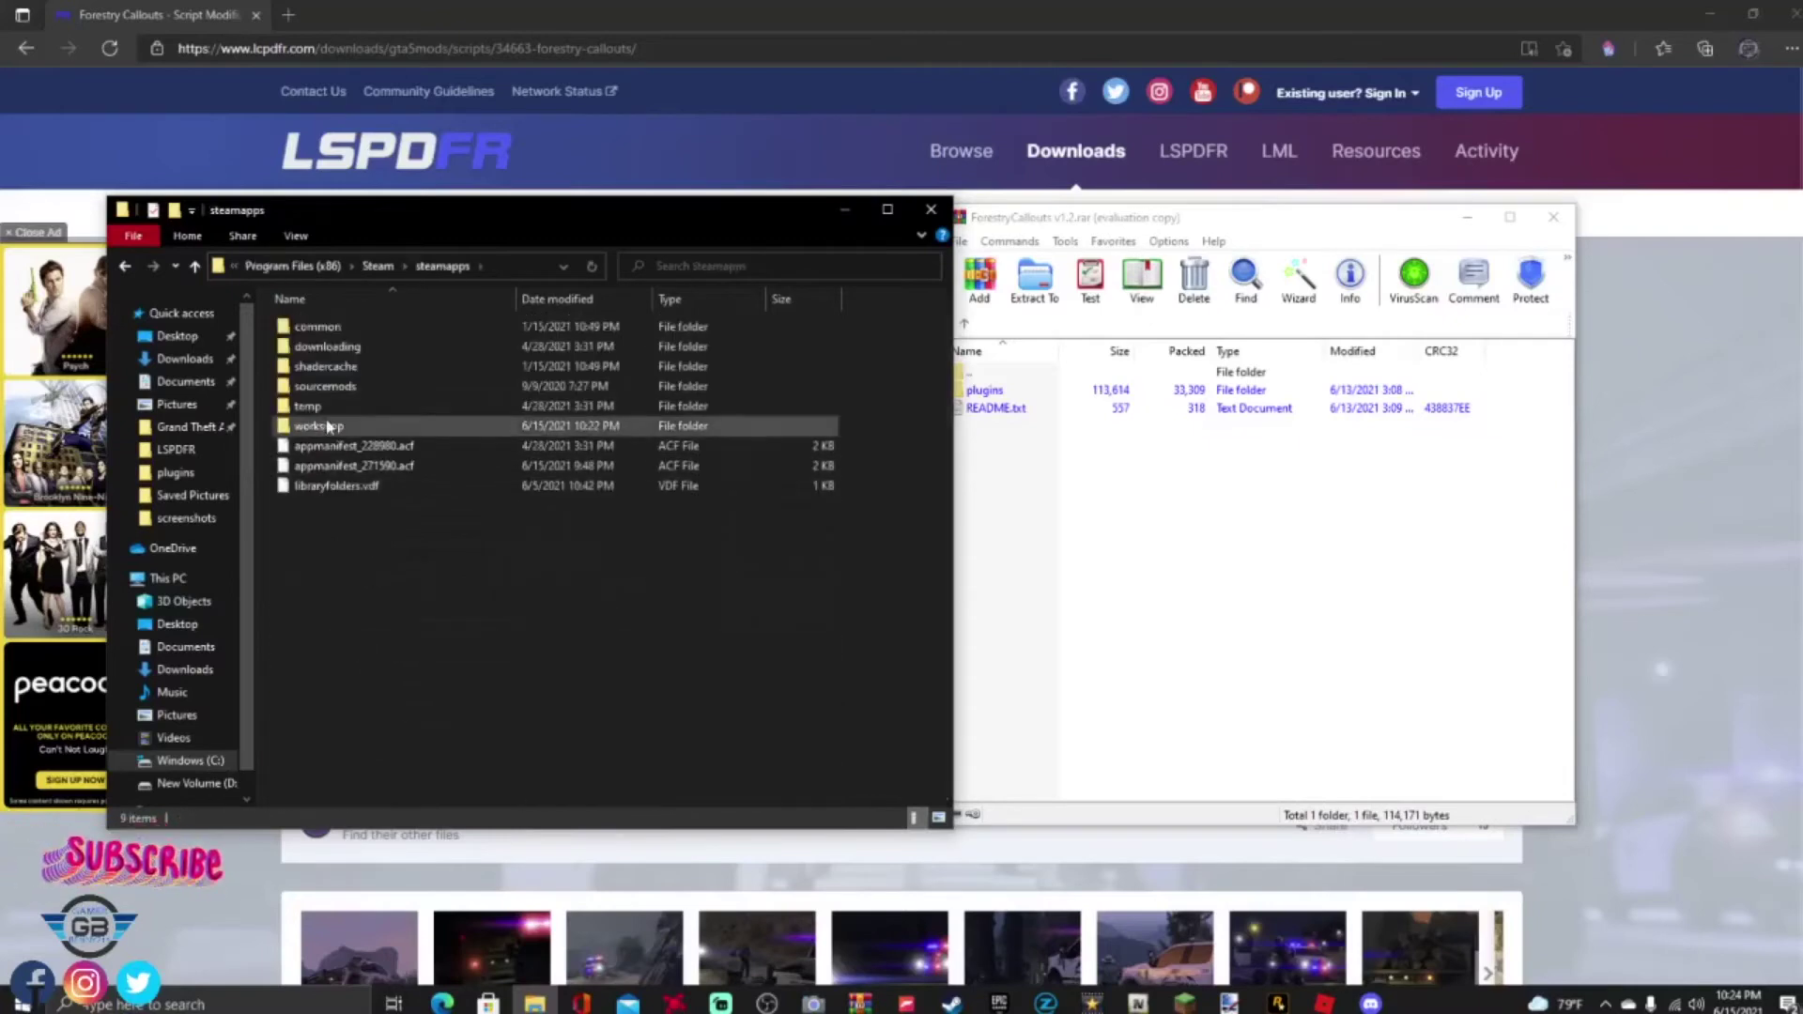
{"action": "double_click", "coordinate": [315, 328]}
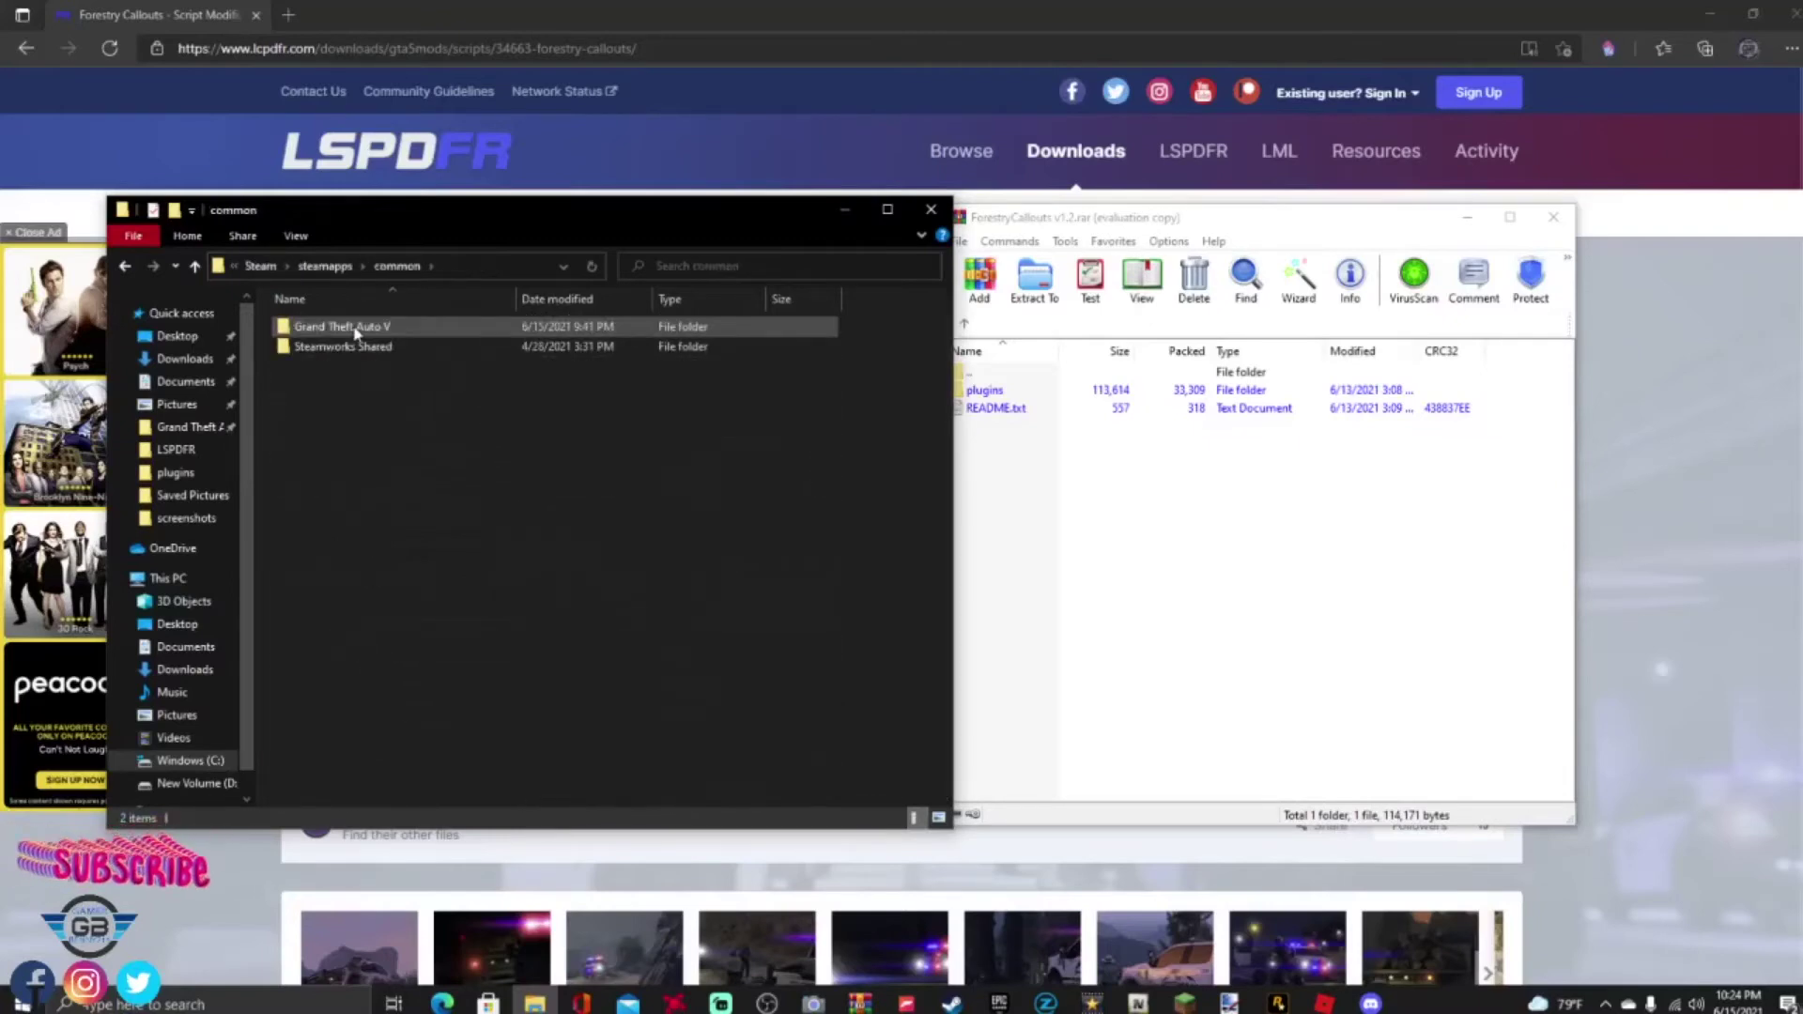
{"action": "double_click", "coordinate": [356, 331]}
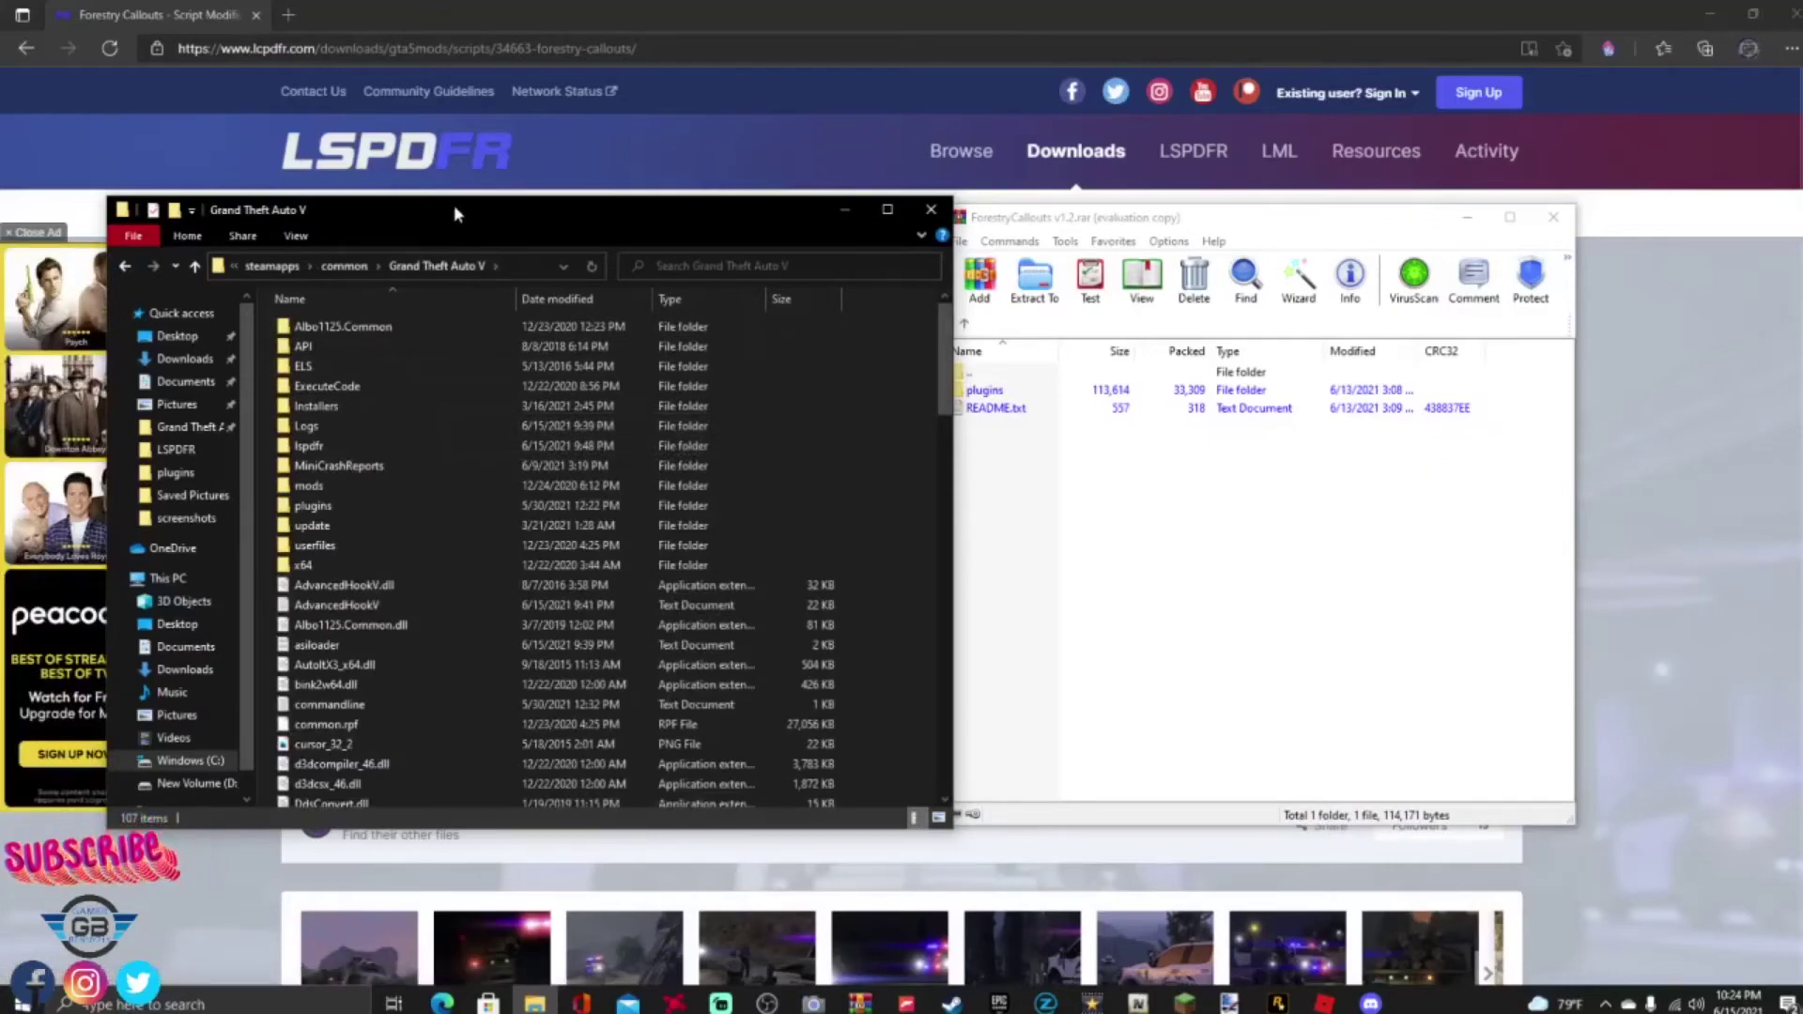
Drag the archive's plugins folder from WinRAR into the Grand Theft Auto V folder
{"action": "left_click_drag", "start_coordinate": [544, 201], "coordinate": [503, 199]}
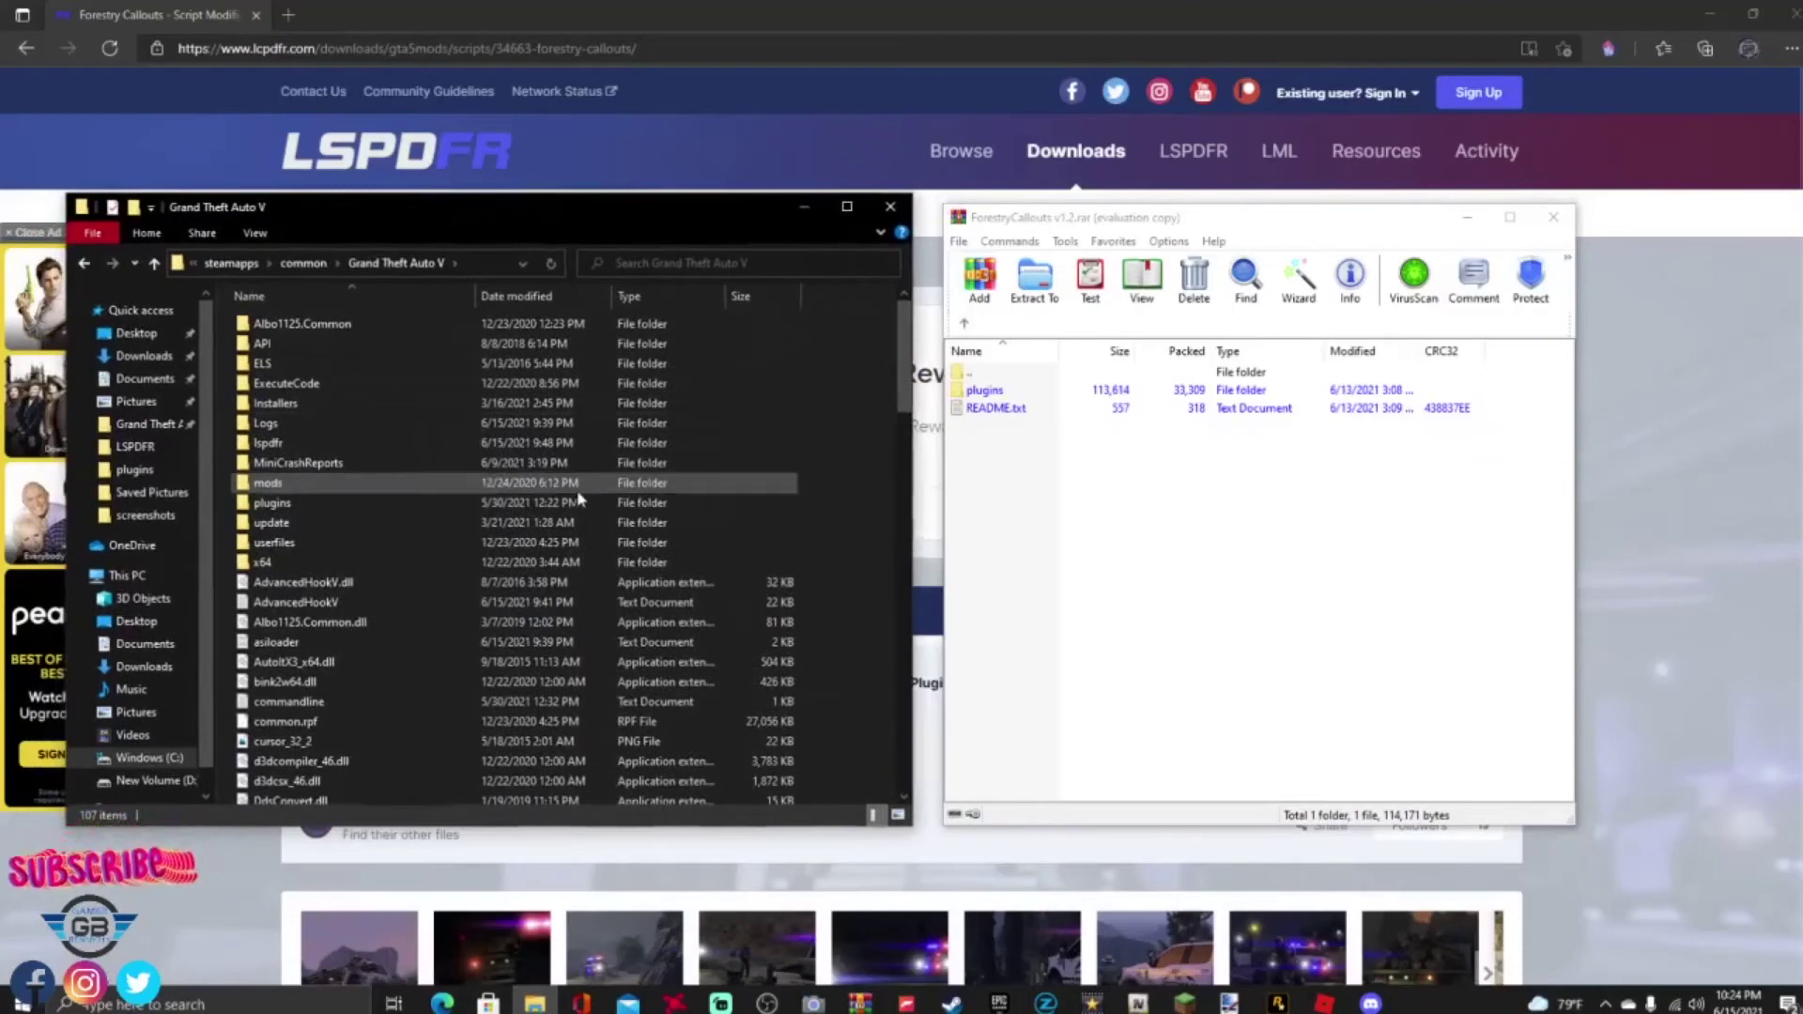
{"action": "left_click", "coordinate": [1019, 414]}
{"action": "double_click", "coordinate": [984, 394]}
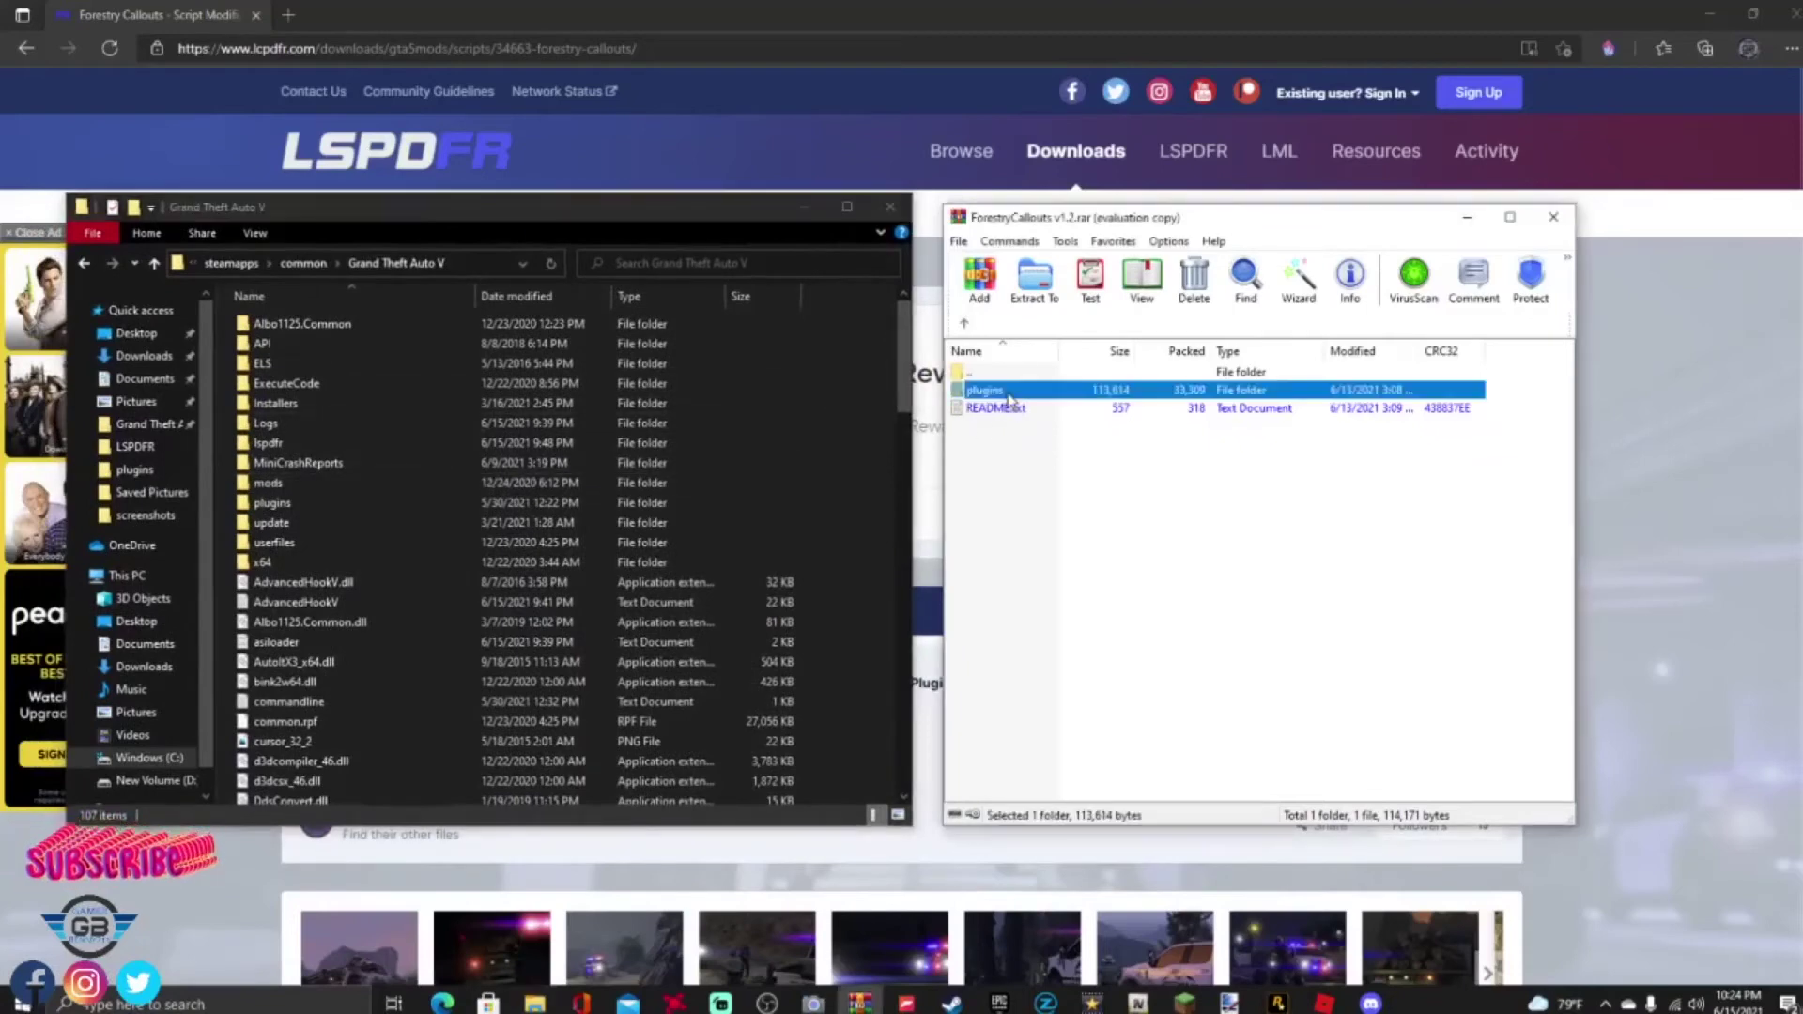
{"action": "left_click", "coordinate": [964, 324]}
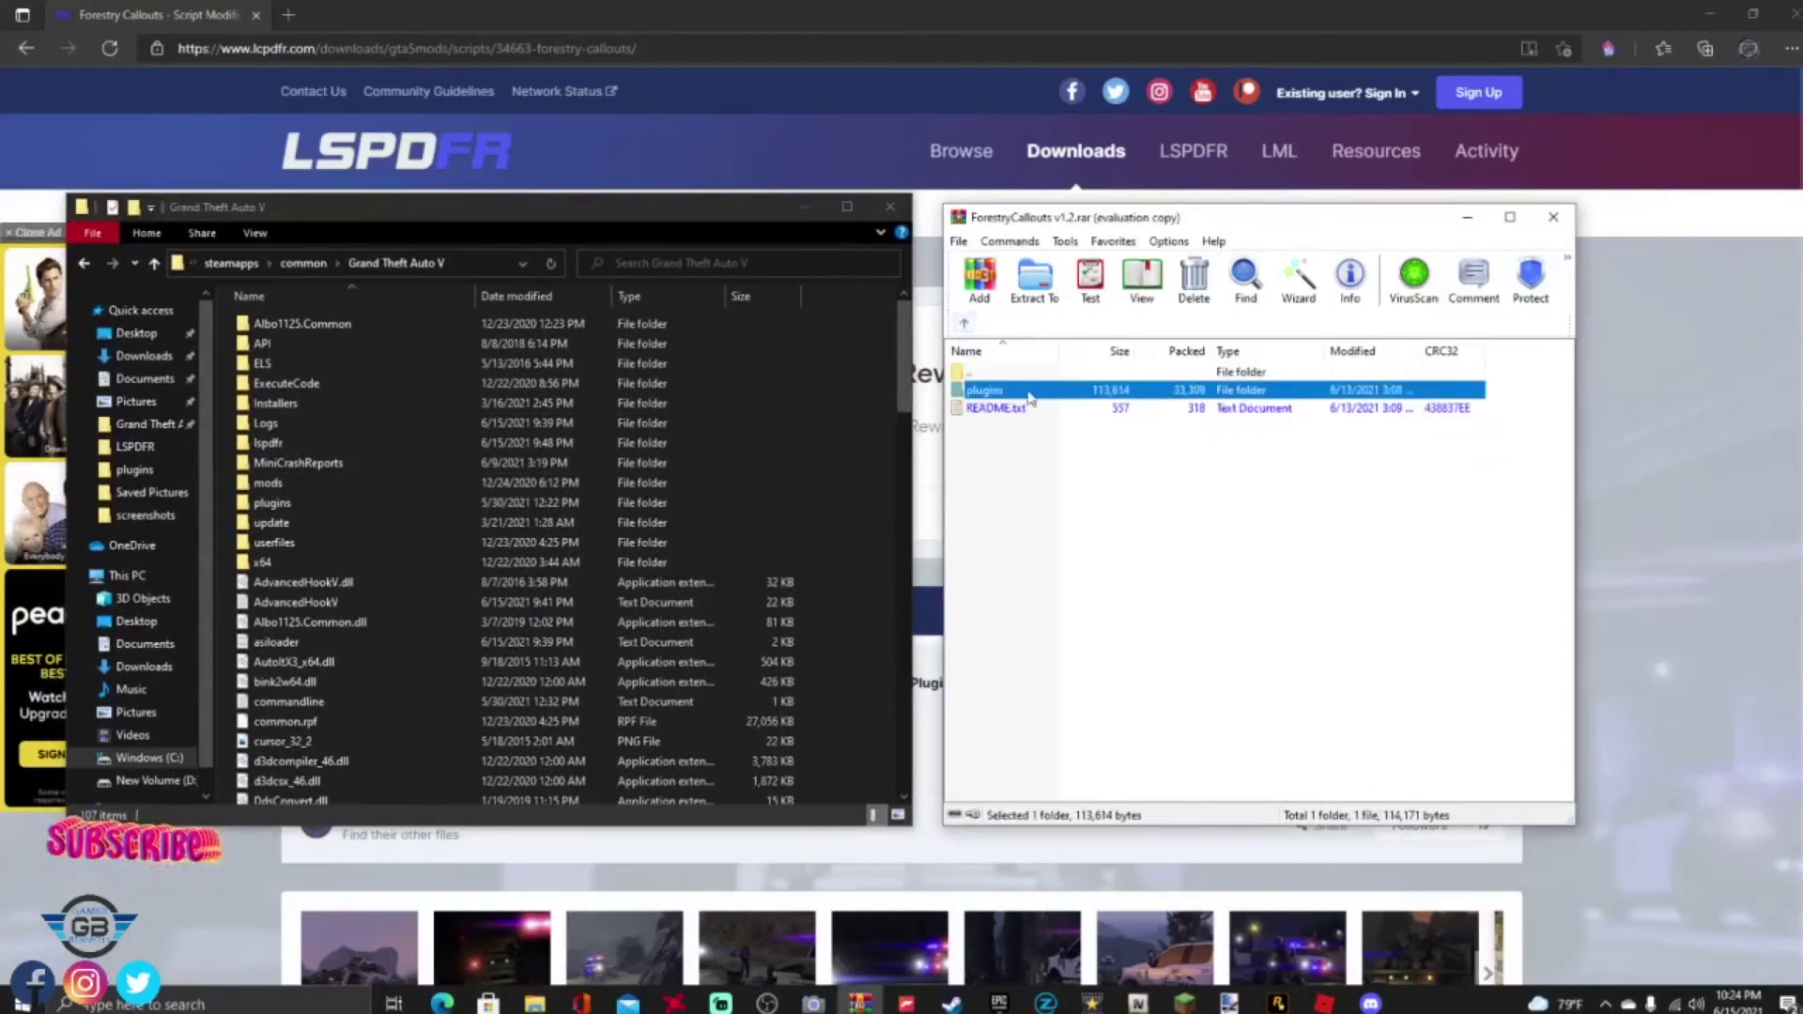
{"action": "left_click", "coordinate": [1094, 393]}
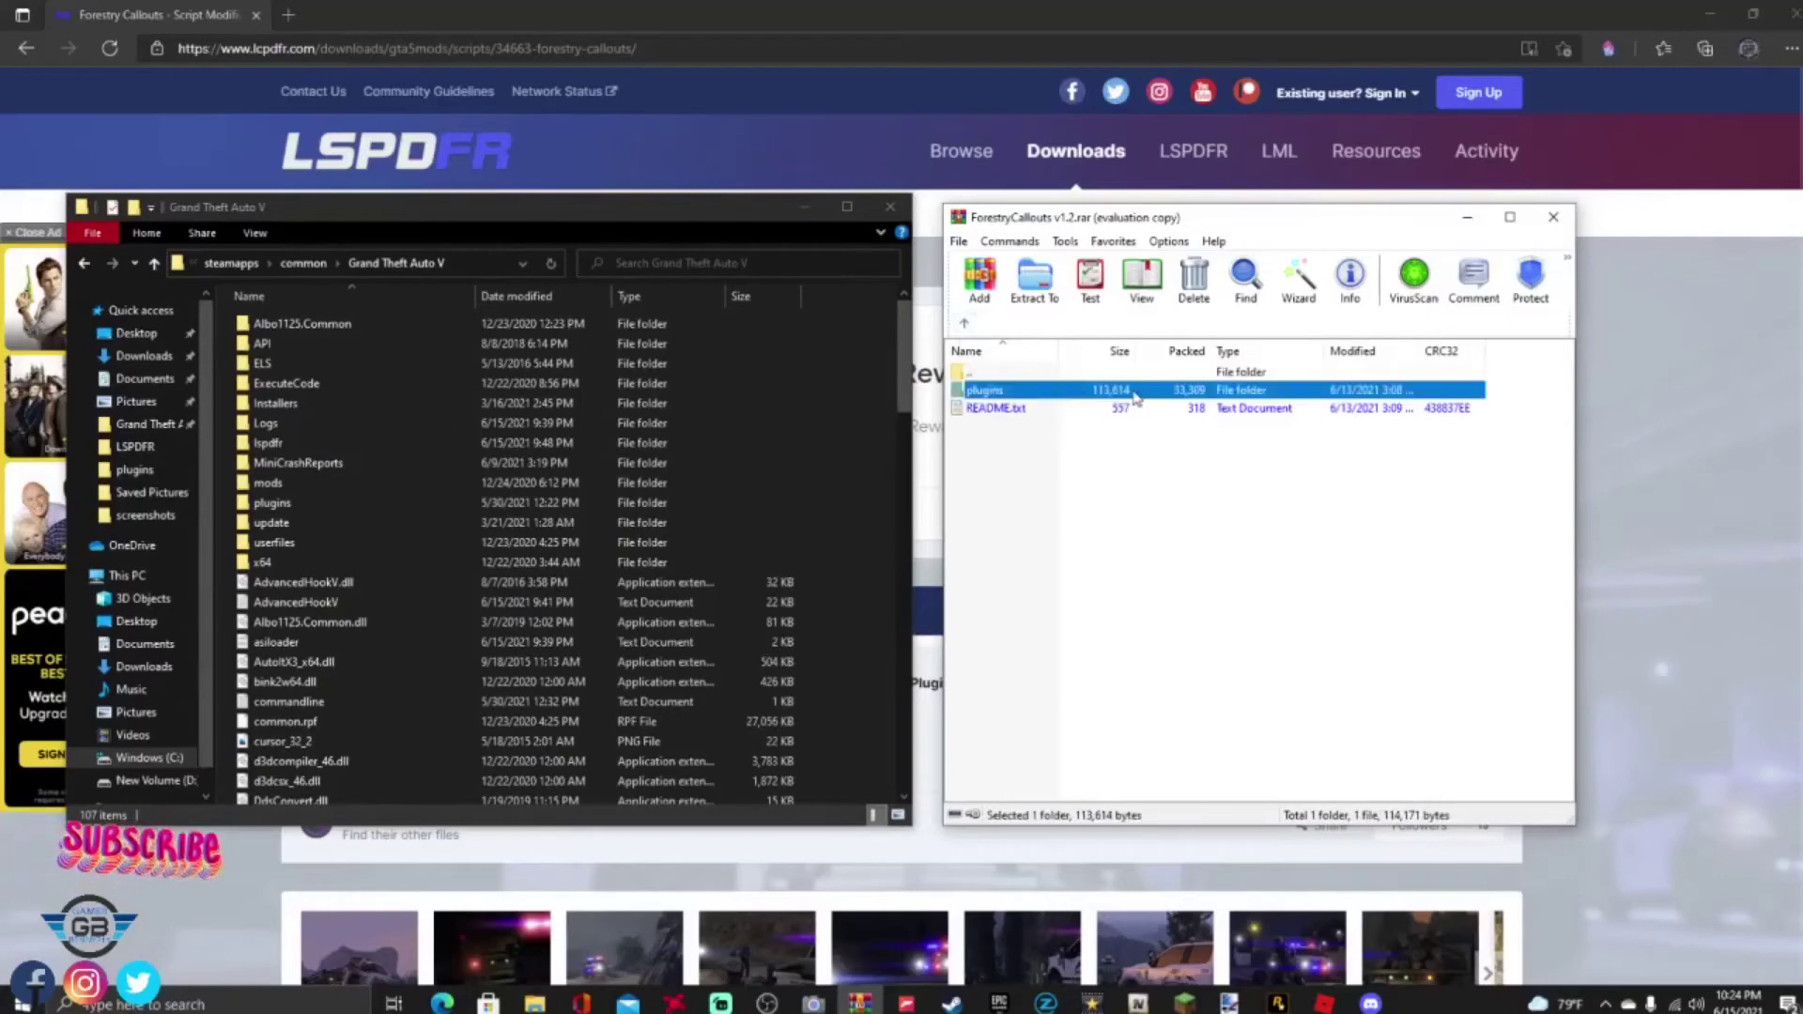
{"action": "left_click_drag", "start_coordinate": [1135, 397], "coordinate": [870, 635]}
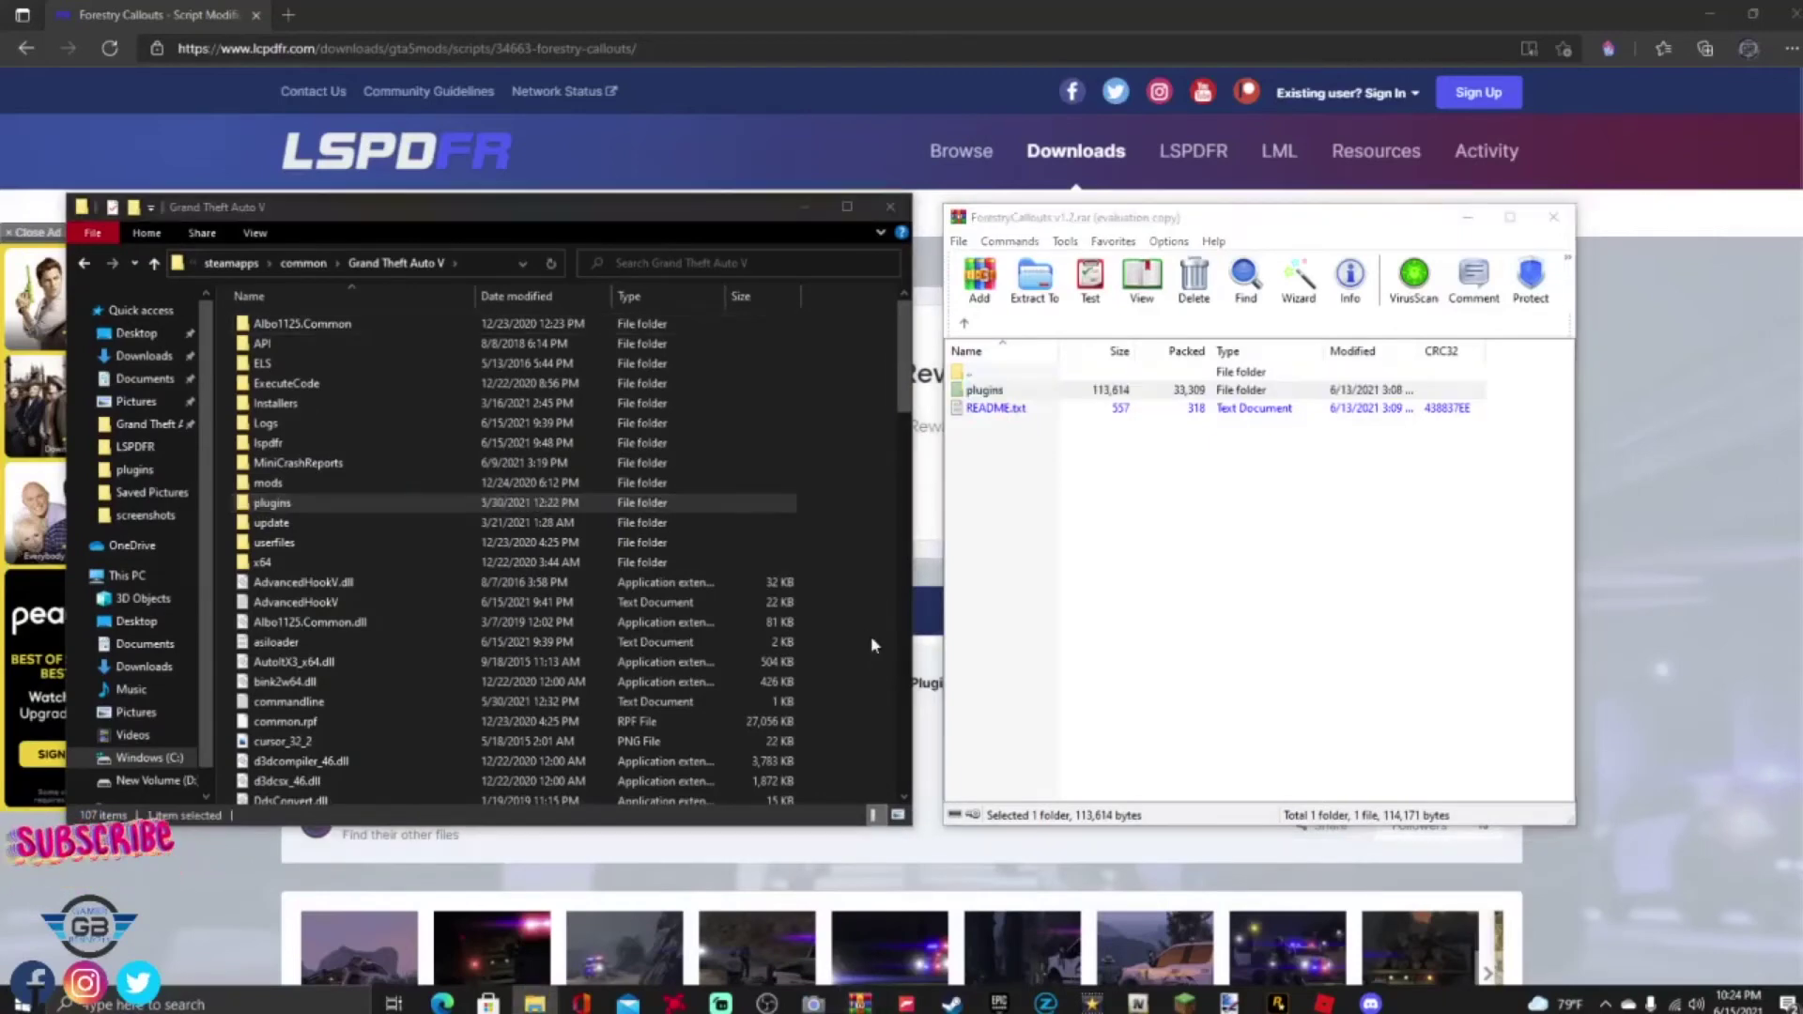
Open the ForestryCallouts config file from plugins\LSPDFR in Notepad
{"action": "double_click", "coordinate": [506, 507]}
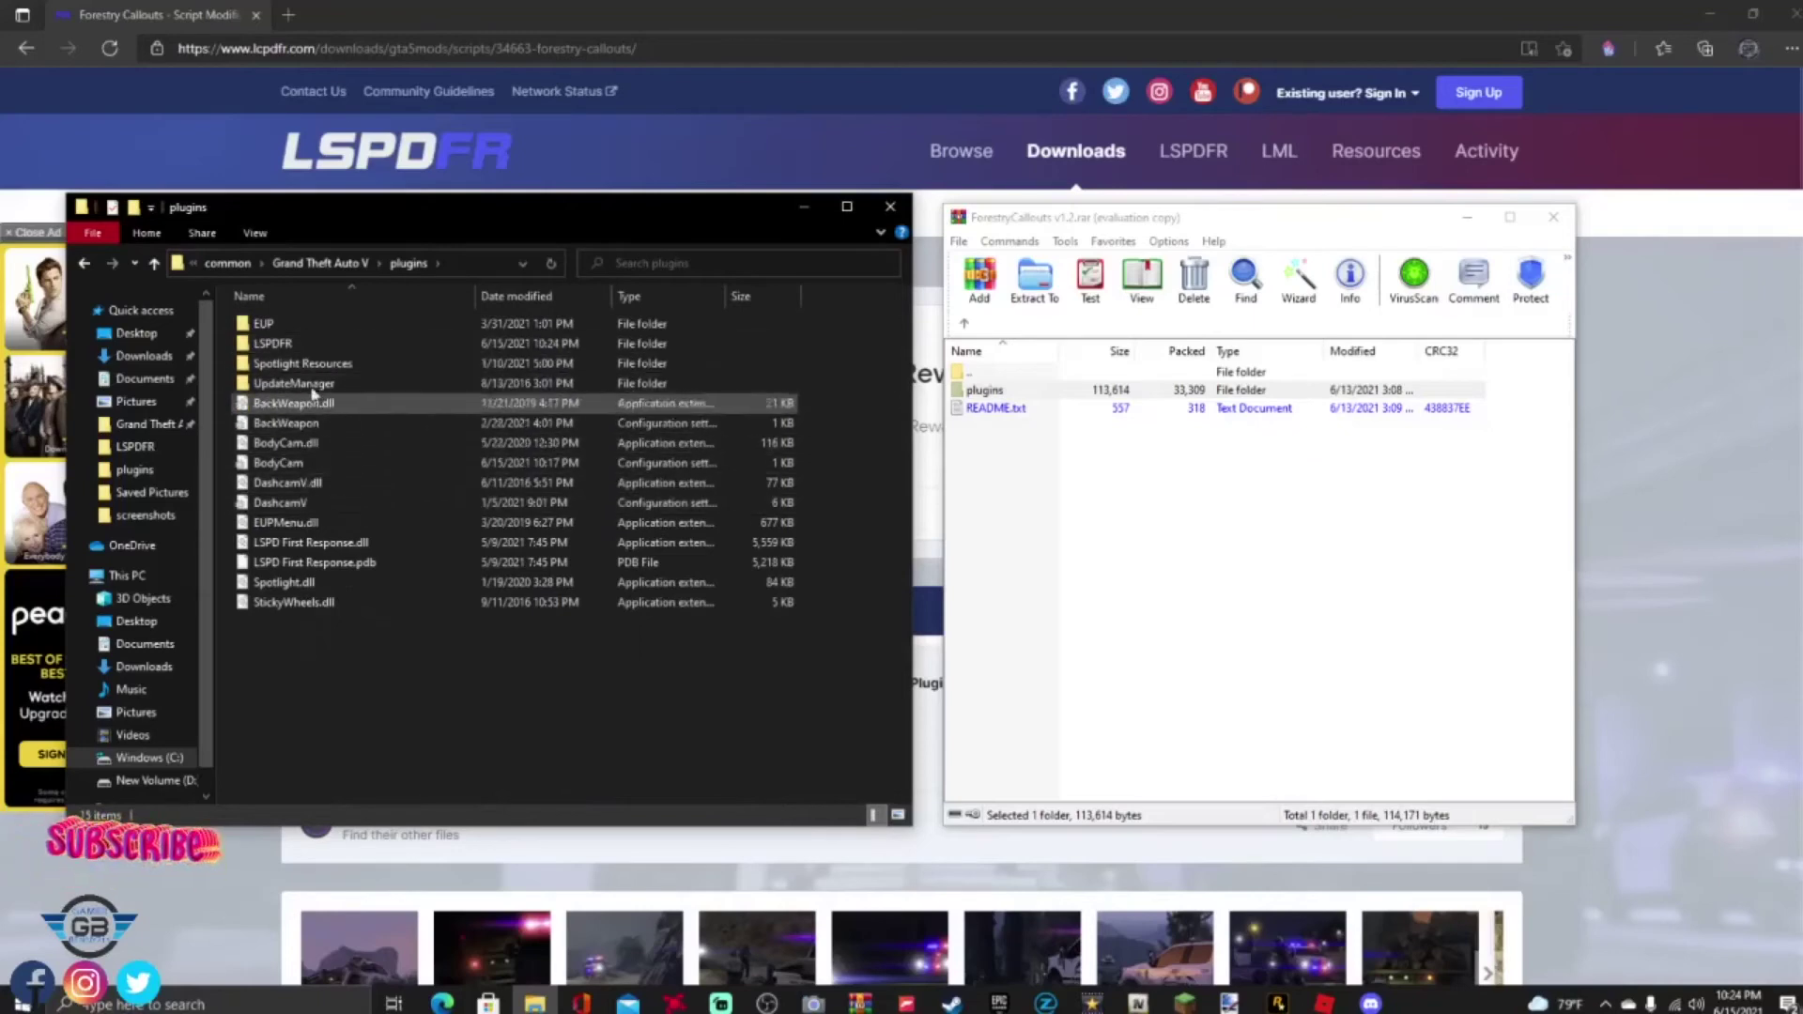
{"action": "double_click", "coordinate": [308, 348]}
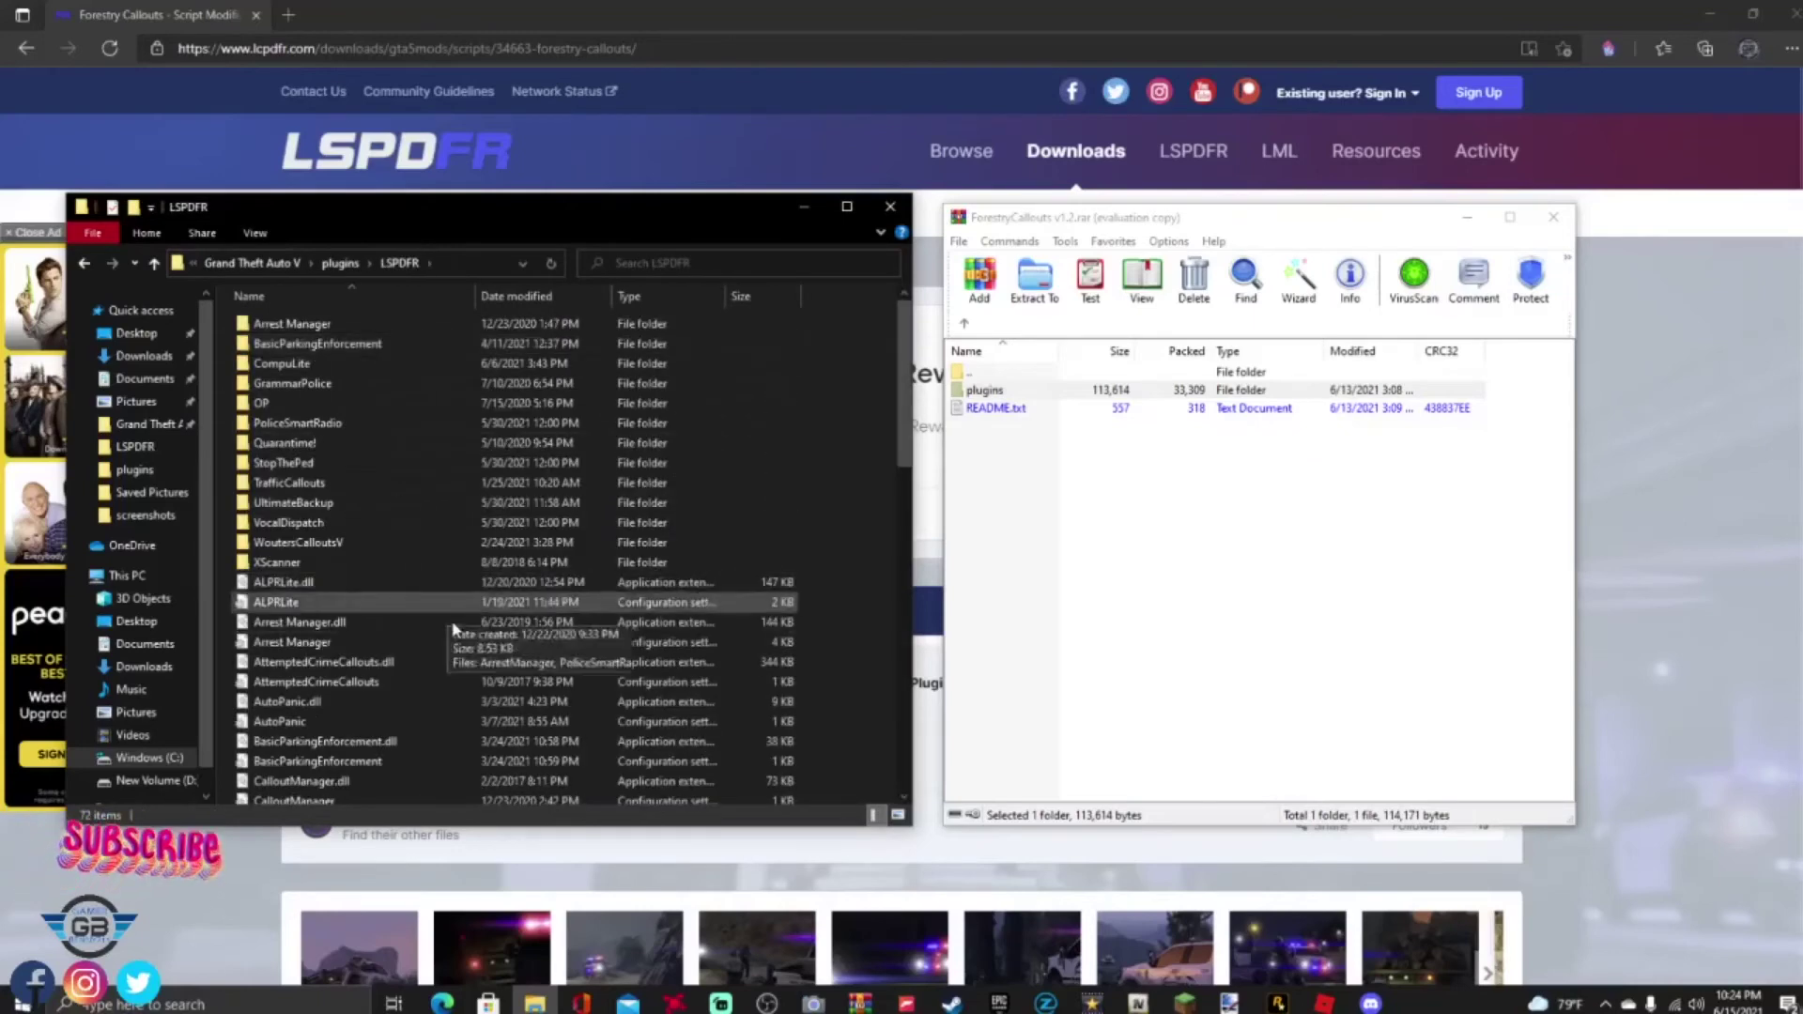
{"action": "scroll", "coordinate": [489, 587], "scroll_direction": "down", "scroll_amount": 5}
{"action": "scroll", "coordinate": [498, 582], "scroll_direction": "up", "scroll_amount": 3}
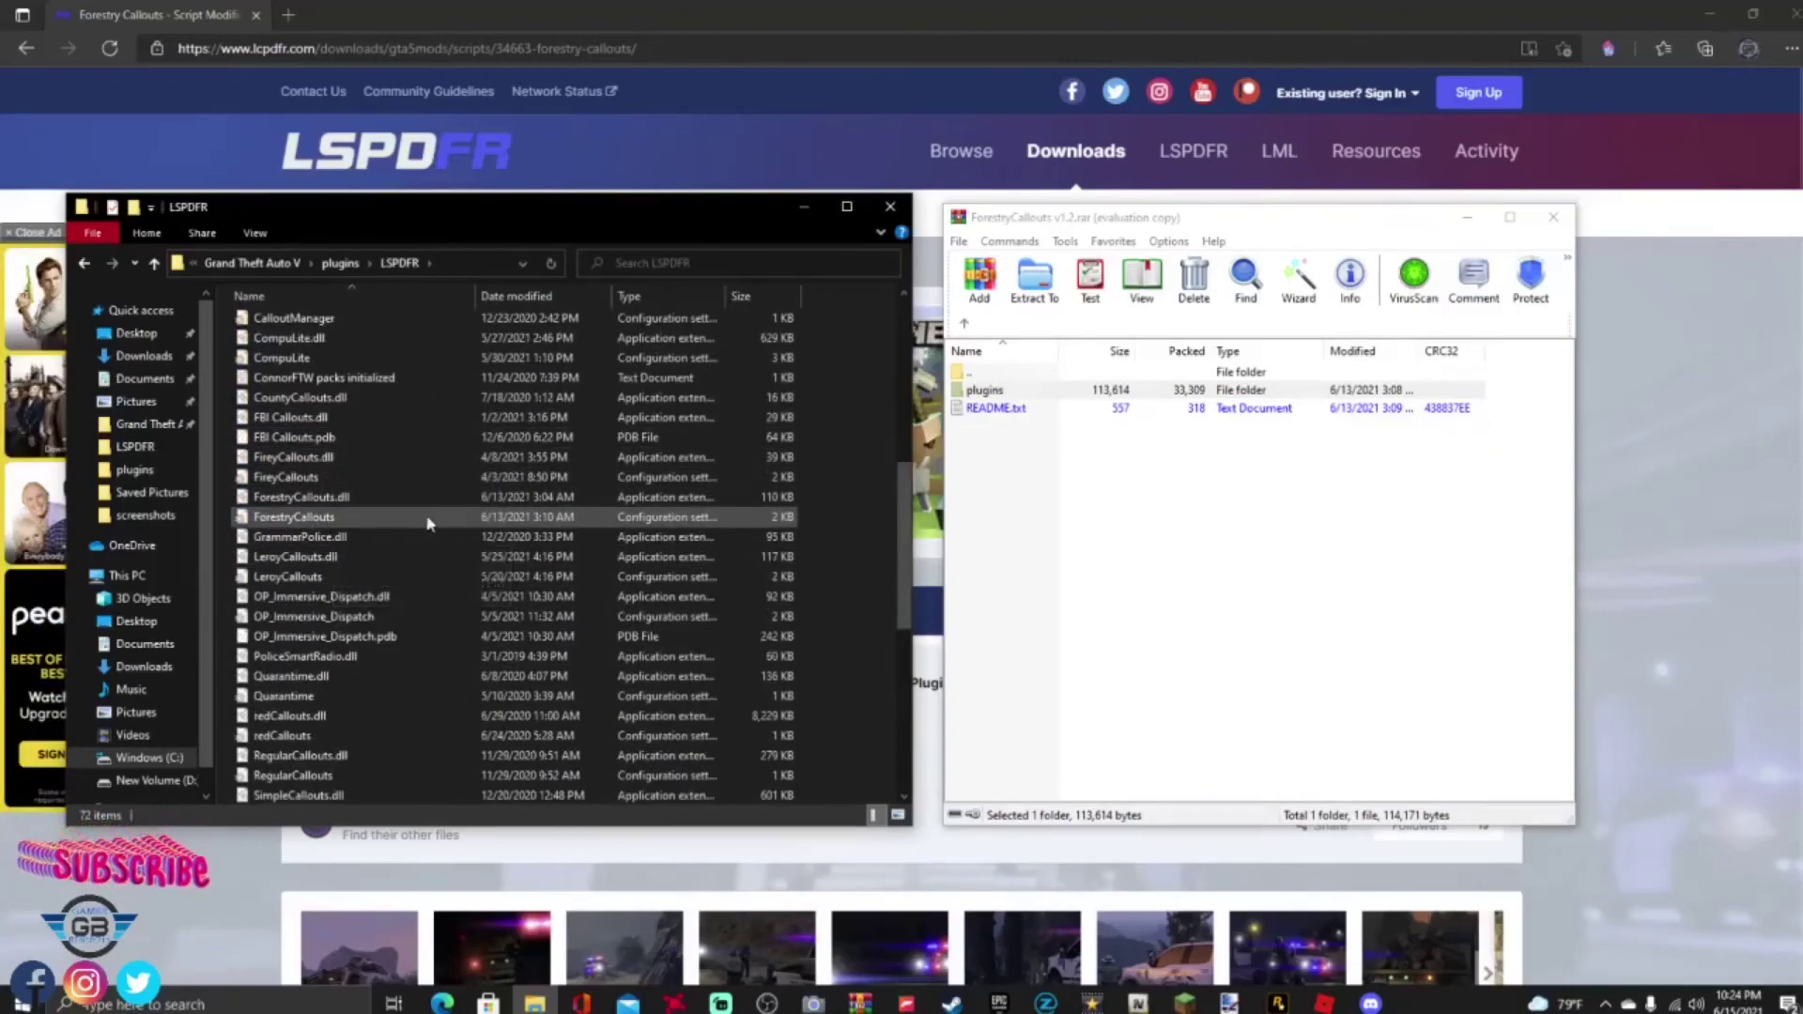
{"action": "left_click", "coordinate": [310, 497]}
{"action": "double_click", "coordinate": [344, 516]}
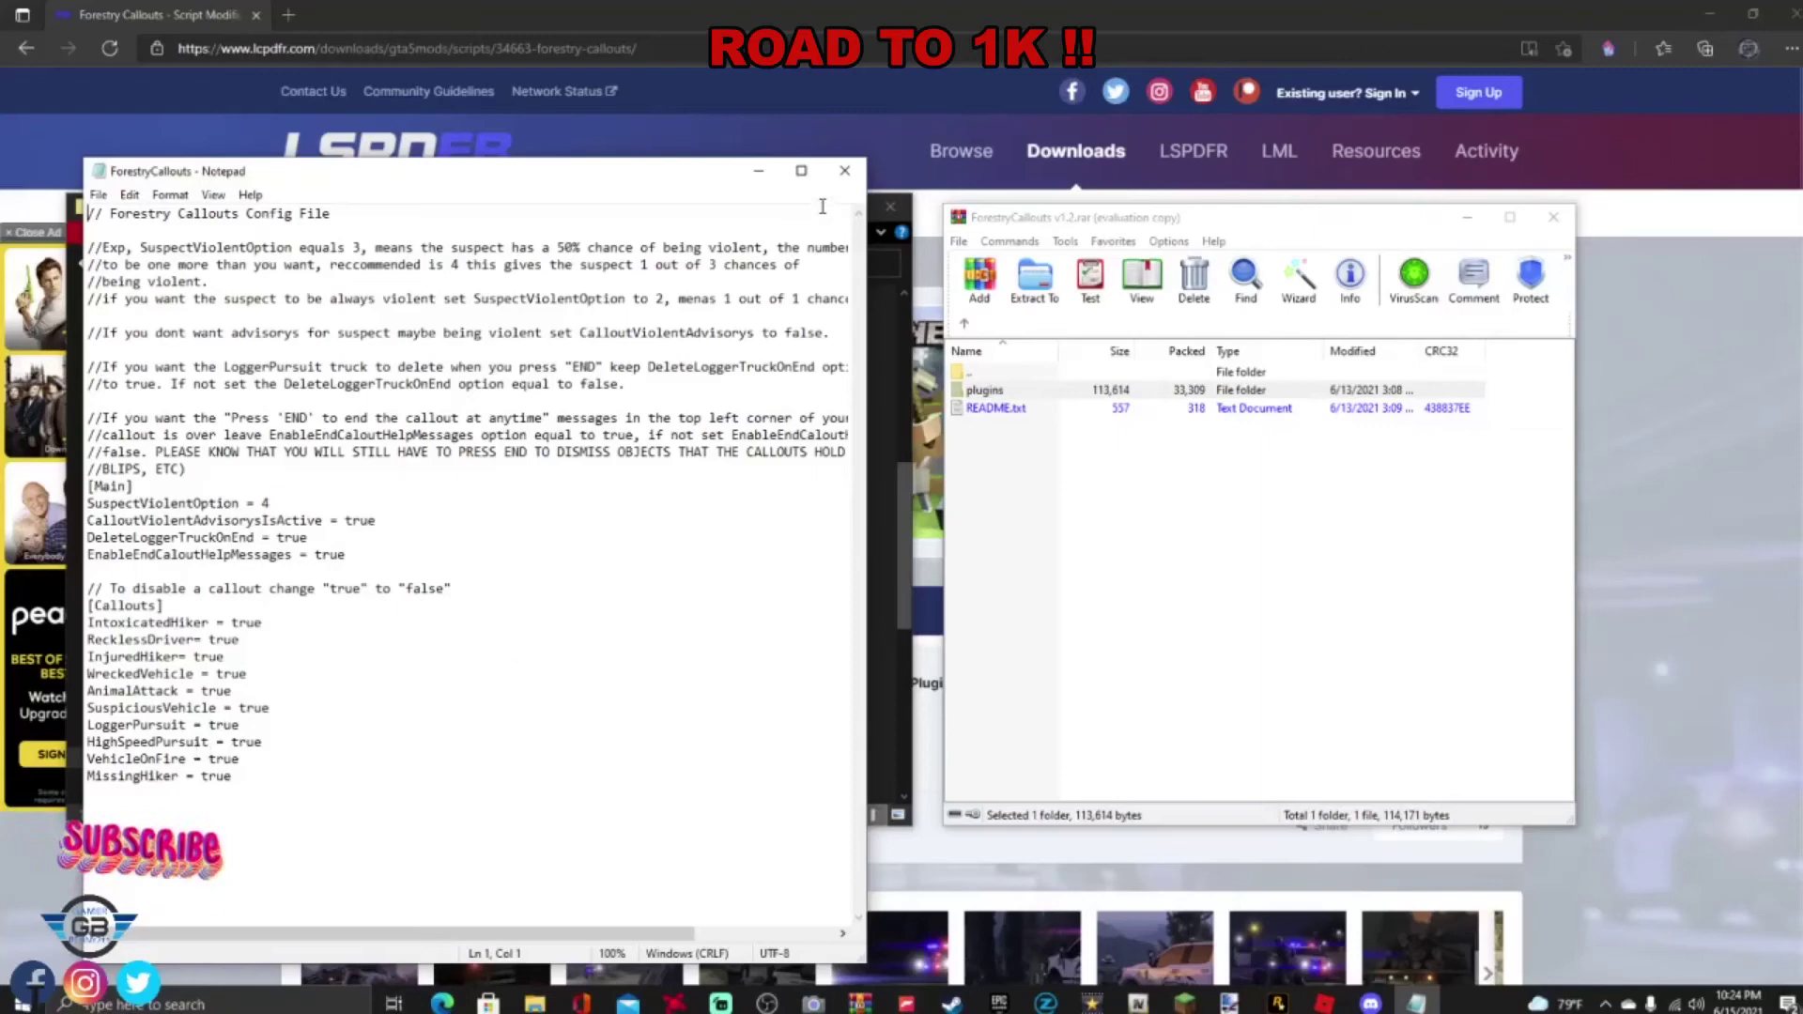
Save and close the ForestryCallouts config, then go back to the Grand Theft Auto V folder
{"action": "left_click", "coordinate": [98, 194]}
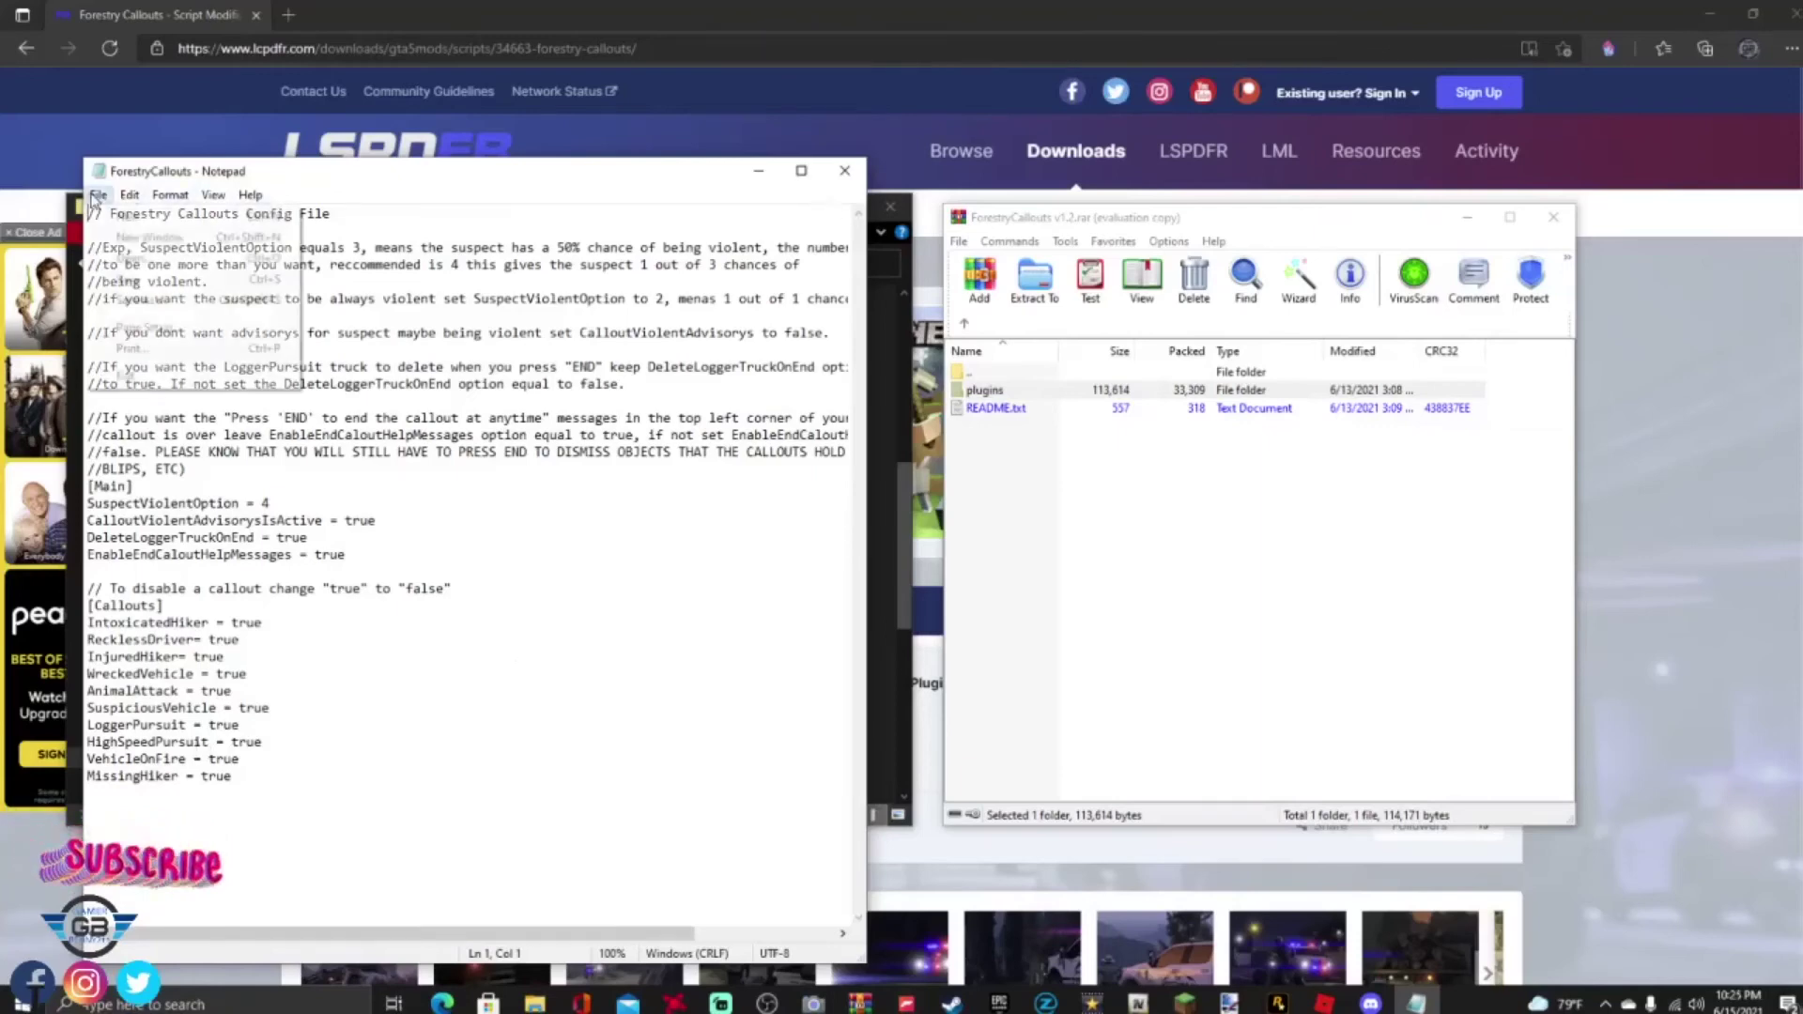
{"action": "left_click", "coordinate": [131, 280]}
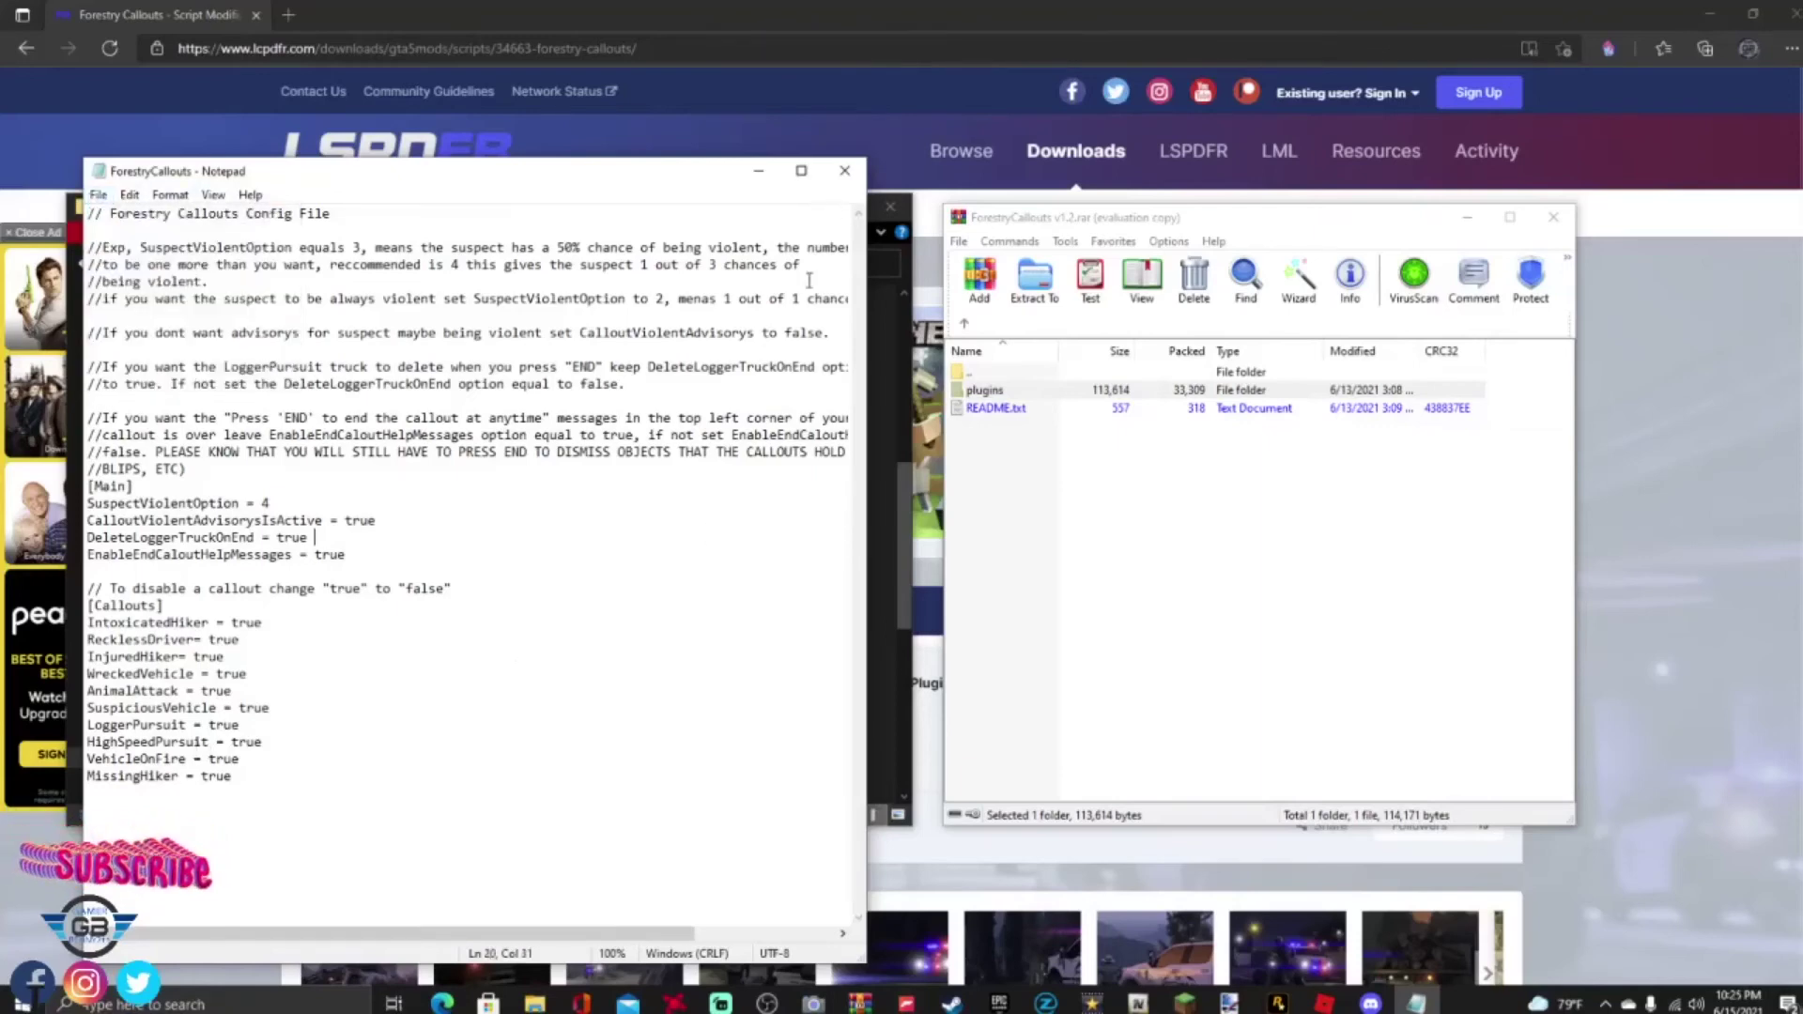
{"action": "left_click", "coordinate": [844, 175]}
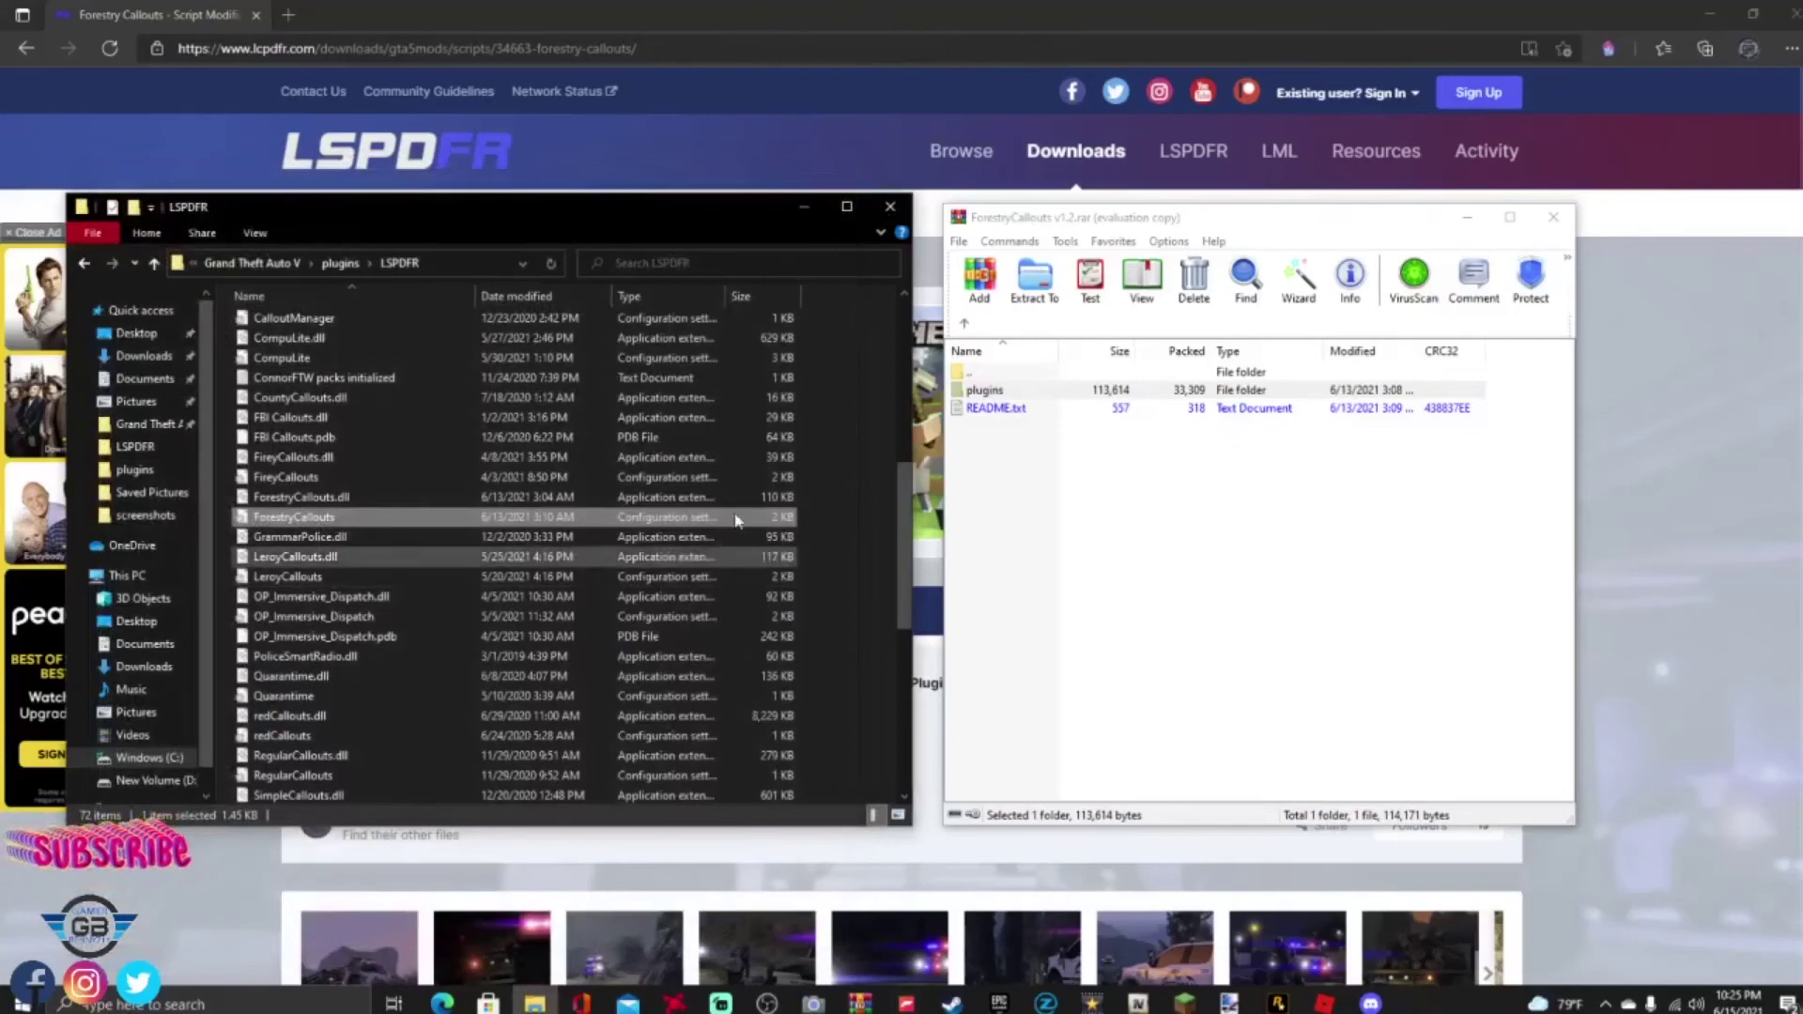
{"action": "left_click", "coordinate": [83, 265]}
{"action": "left_click", "coordinate": [84, 267]}
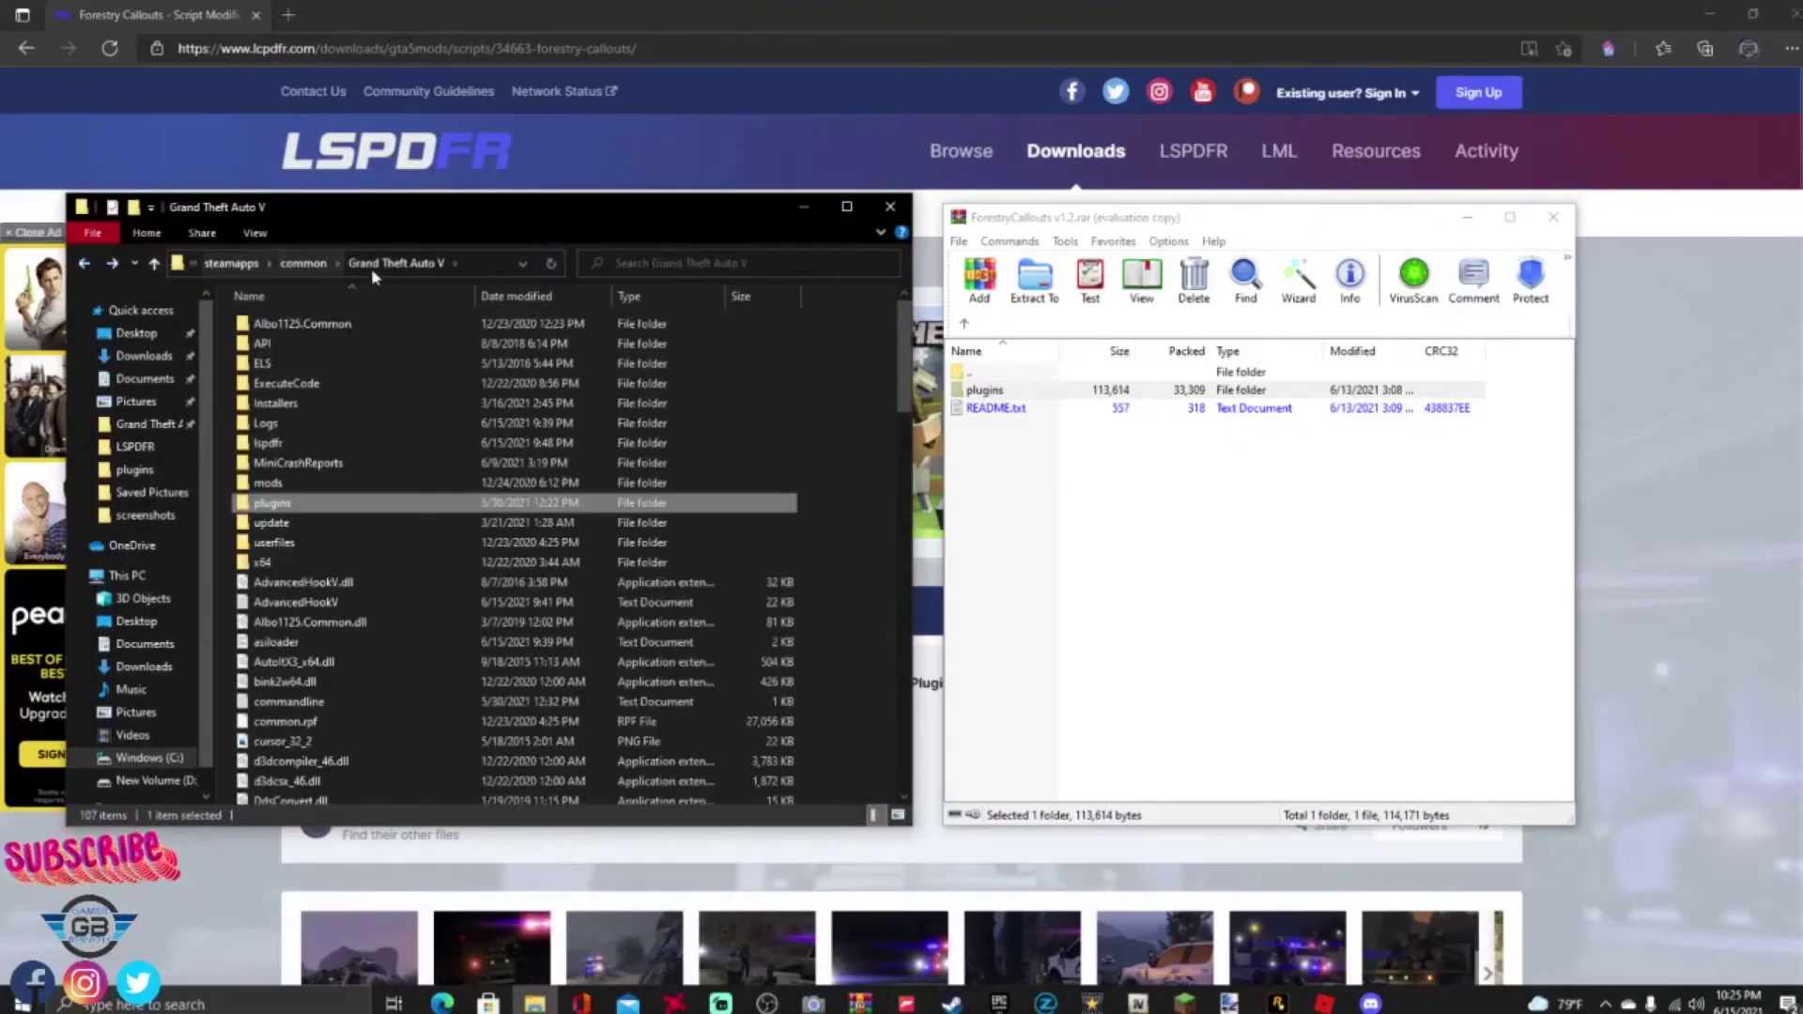
Close File Explorer and WinRAR, then scroll down the Forestry Callouts 1.2 page
{"action": "left_click", "coordinate": [890, 205]}
{"action": "left_click", "coordinate": [1552, 219]}
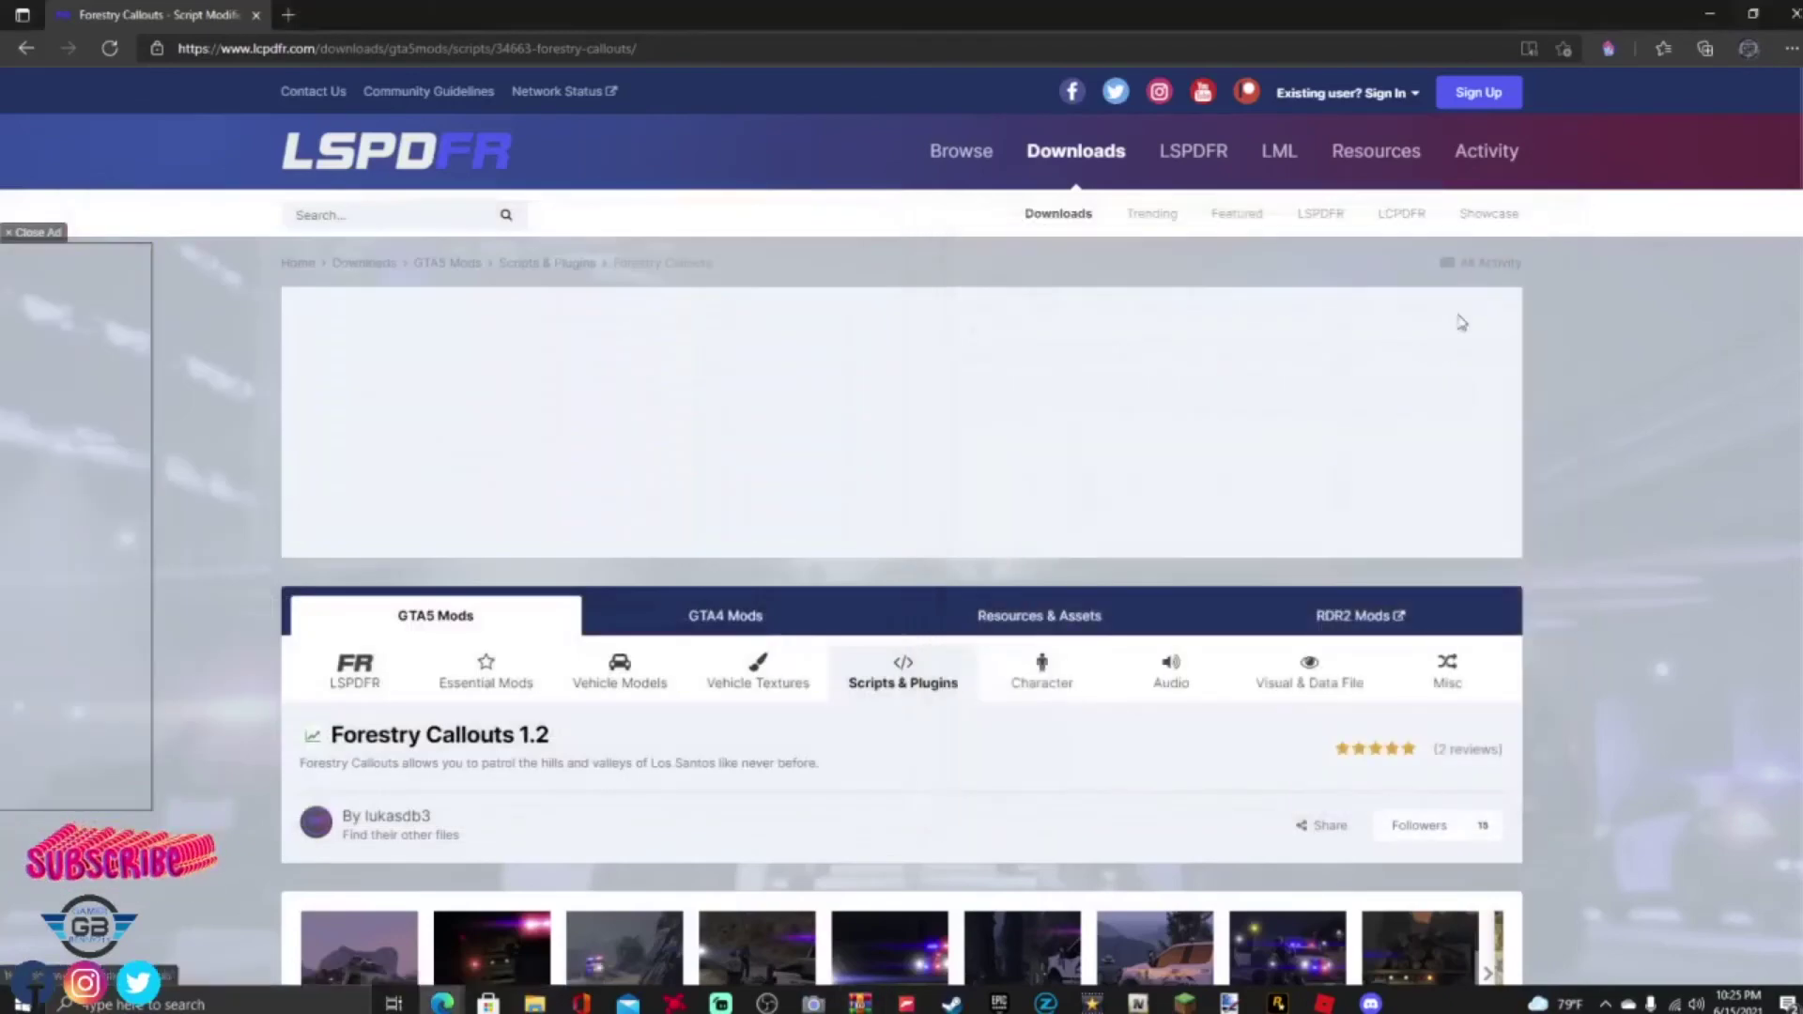
{"action": "scroll", "coordinate": [797, 651], "scroll_direction": "down", "scroll_amount": 3}
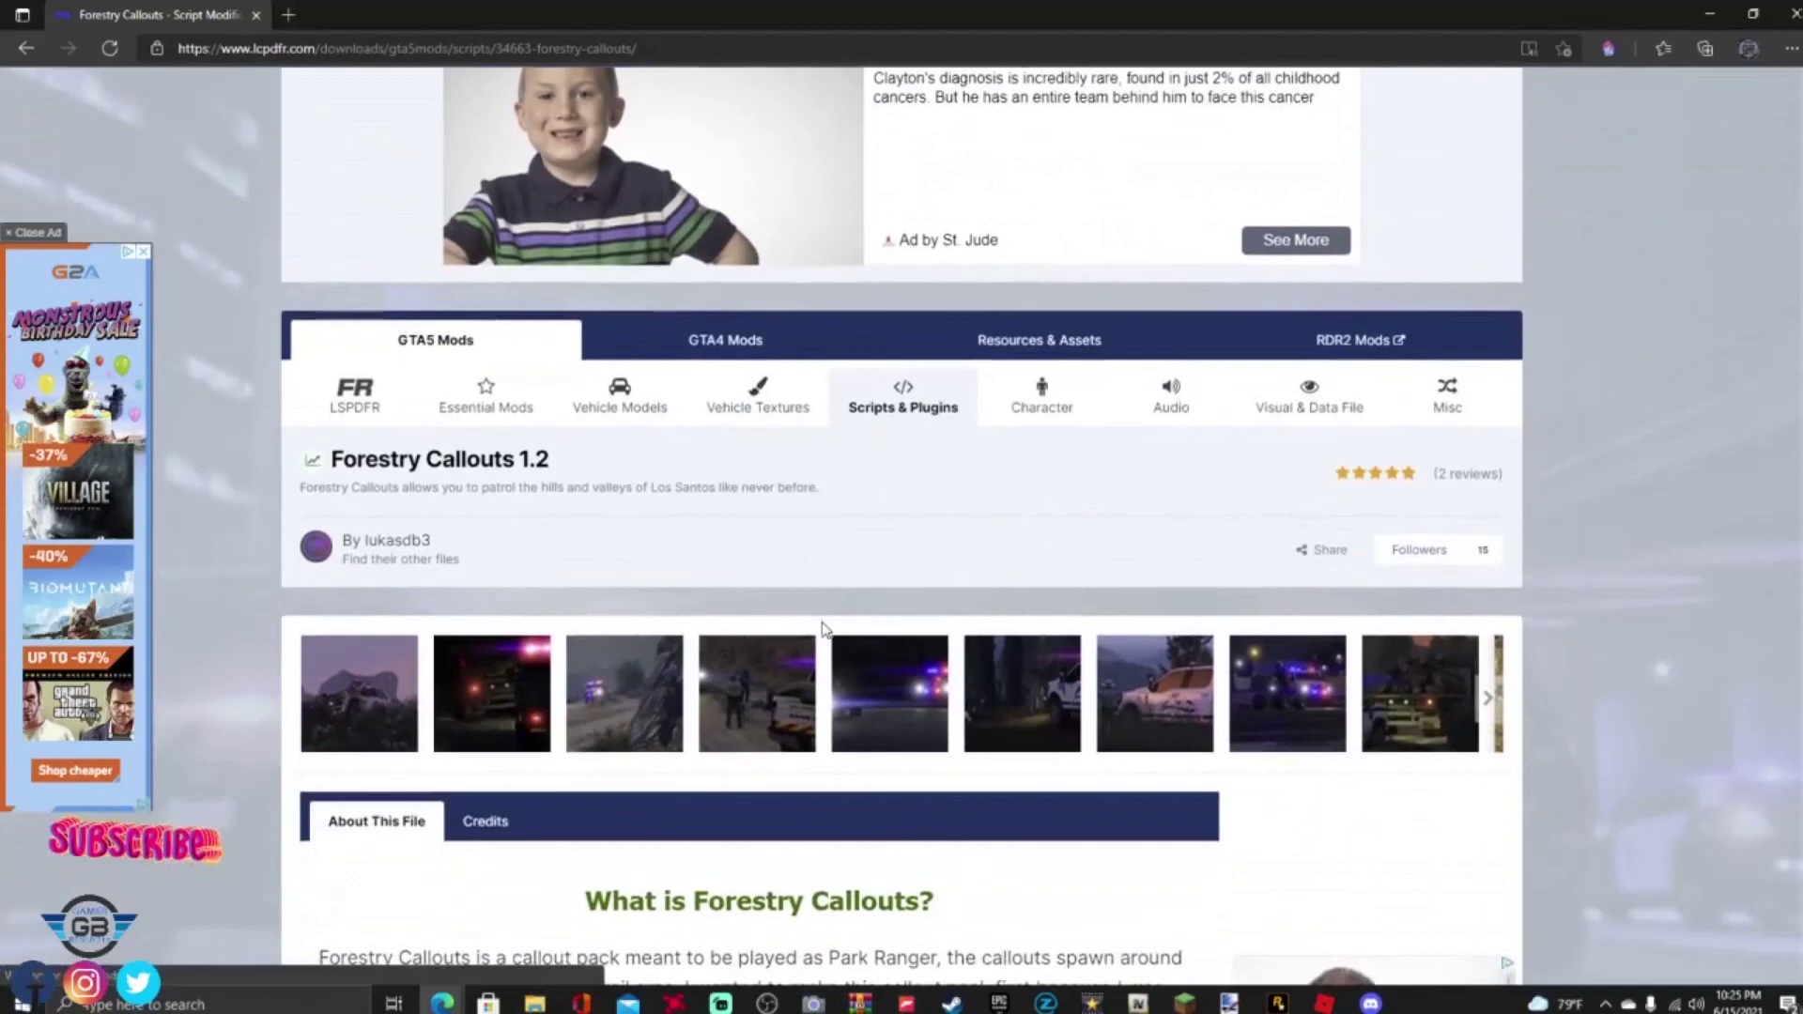